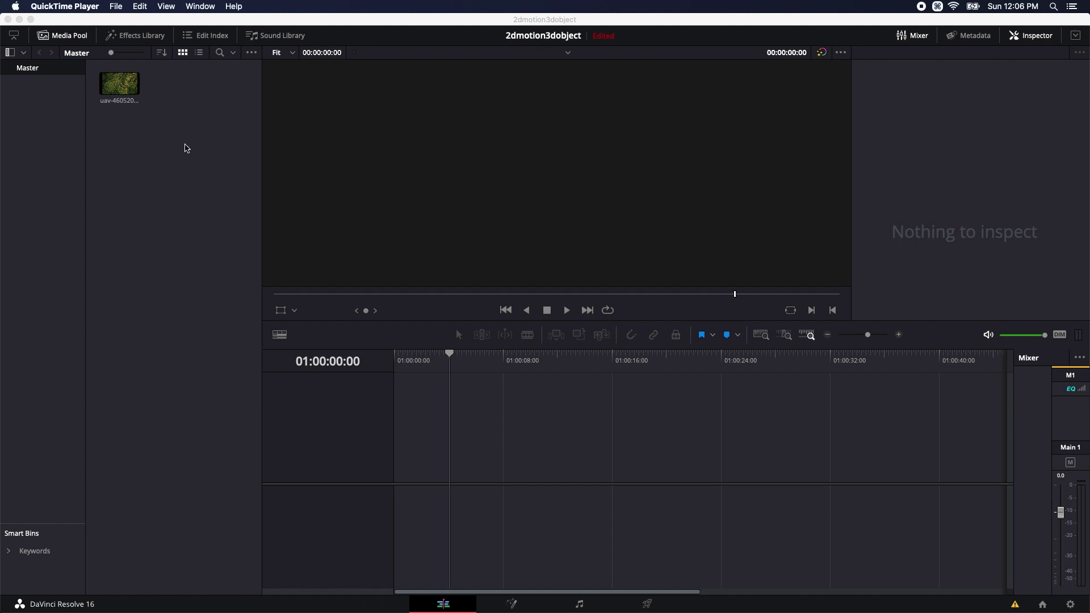
Create a Fusion composition clip named Fusion Composition 1, place it at the start of the timeline and open it for compositing
right_click(179, 145)
left_click(206, 194)
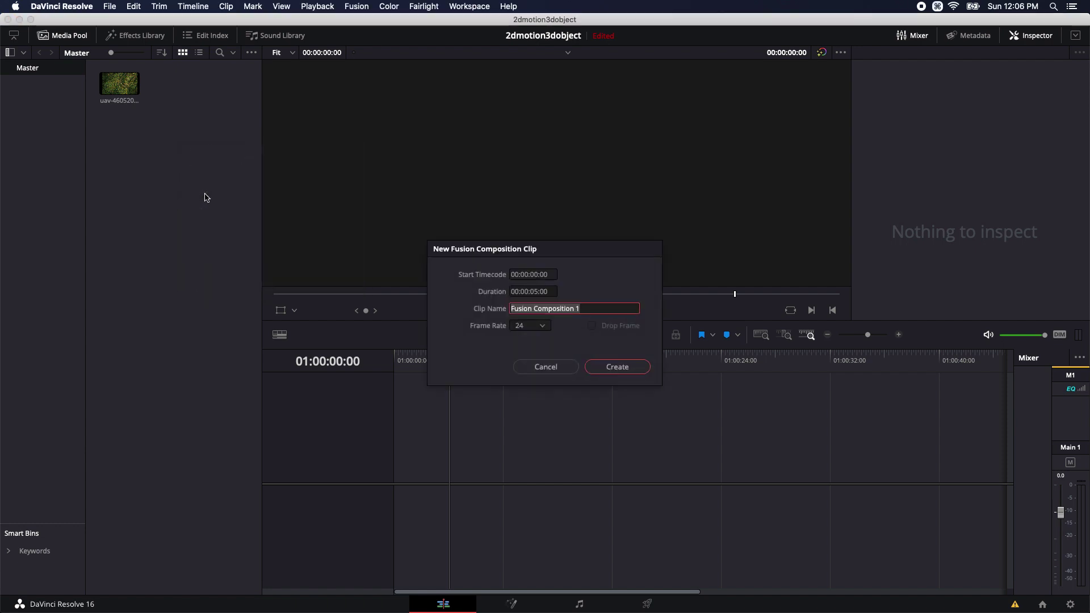
left_click(617, 367)
left_click_drag(174, 85, 407, 457)
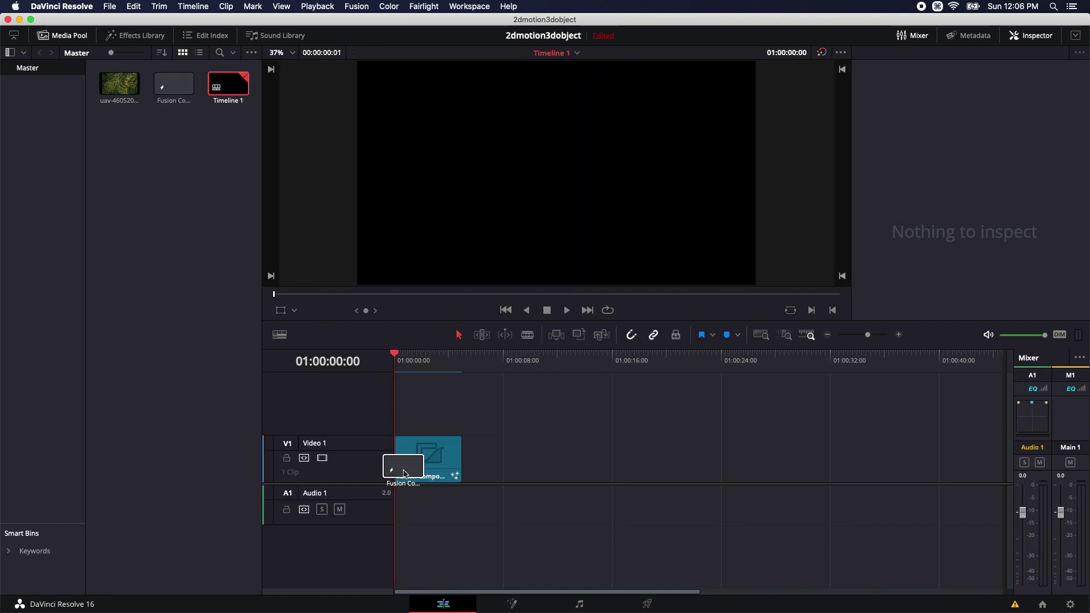
left_click(506, 604)
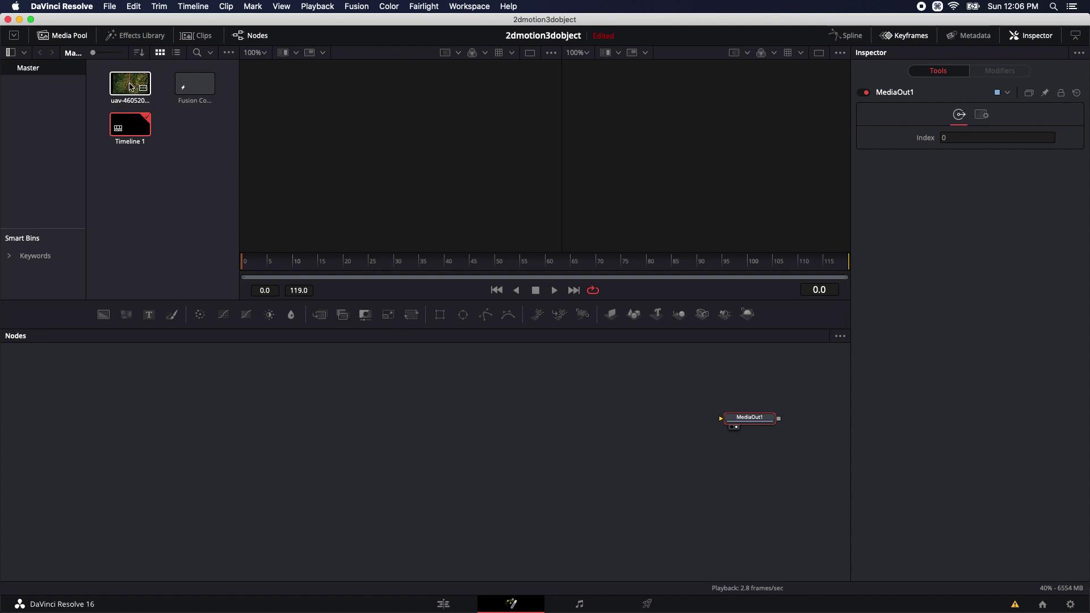
Add the uav-4605203 image as a node shown in the first viewer, and connect a new Background node to MediaOut1
left_click_drag(130, 85, 230, 419)
key("1")
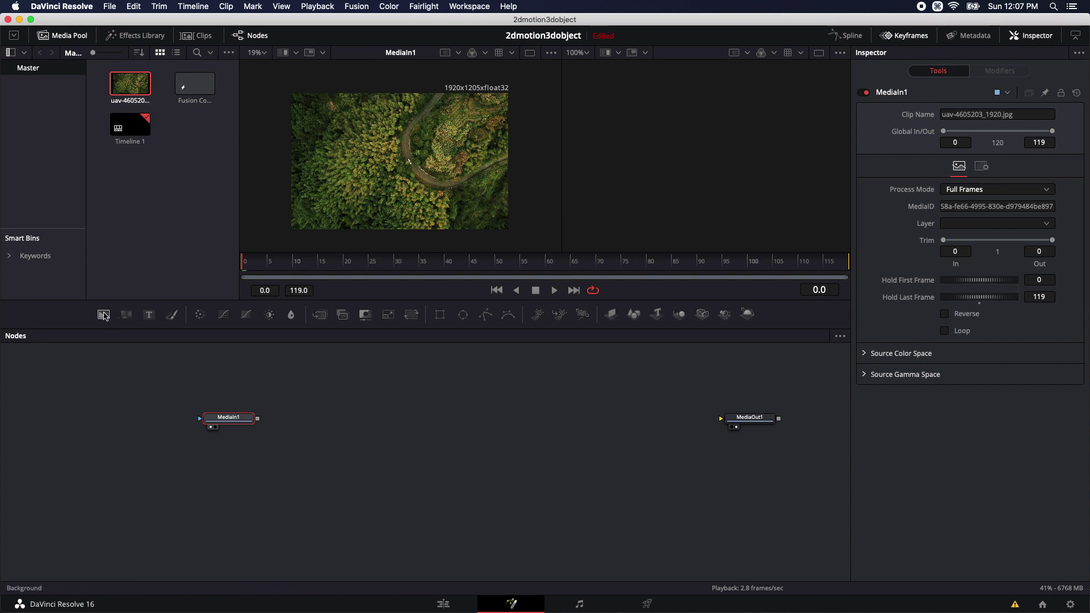
left_click_drag(105, 317, 189, 464)
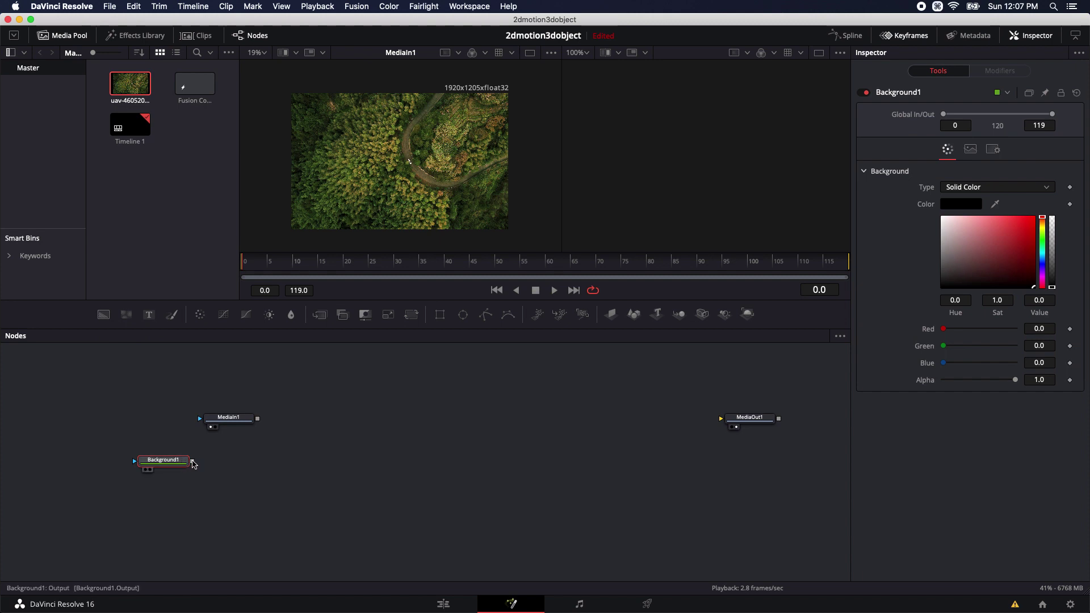
left_click_drag(194, 463, 757, 473)
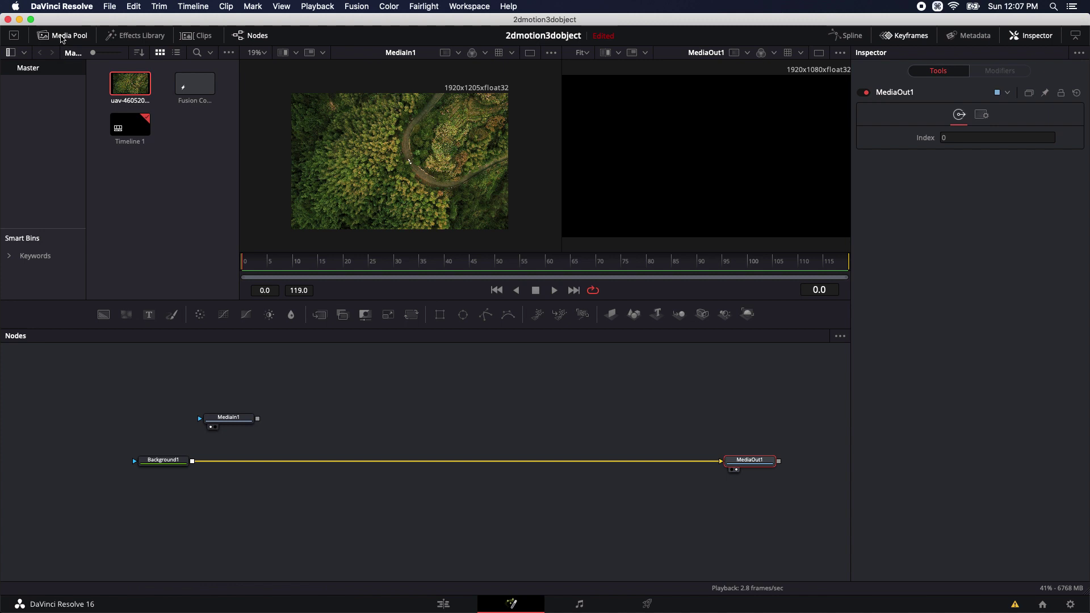
Merge the MediaIn1 image over Background1 and arrange the image node above the merge
left_click(63, 35)
left_click_drag(336, 416, 306, 438)
left_click_drag(233, 472, 192, 517)
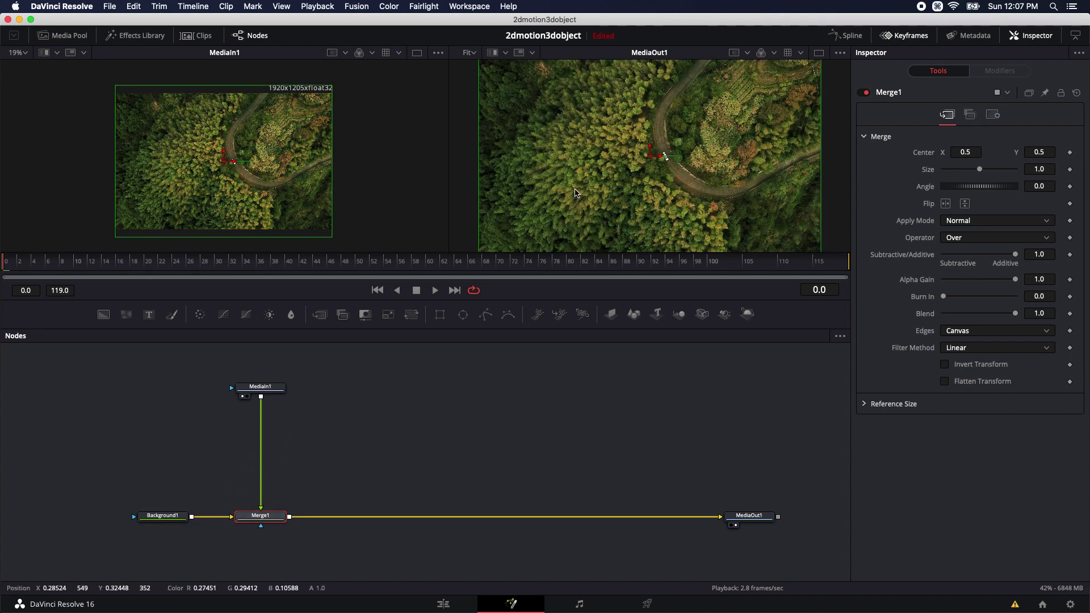
Insert a Transform node after MediaIn1, set its size to 1.32 and shift its center to about X 0.37, Y 0.43
scroll(585, 179, "down", 1)
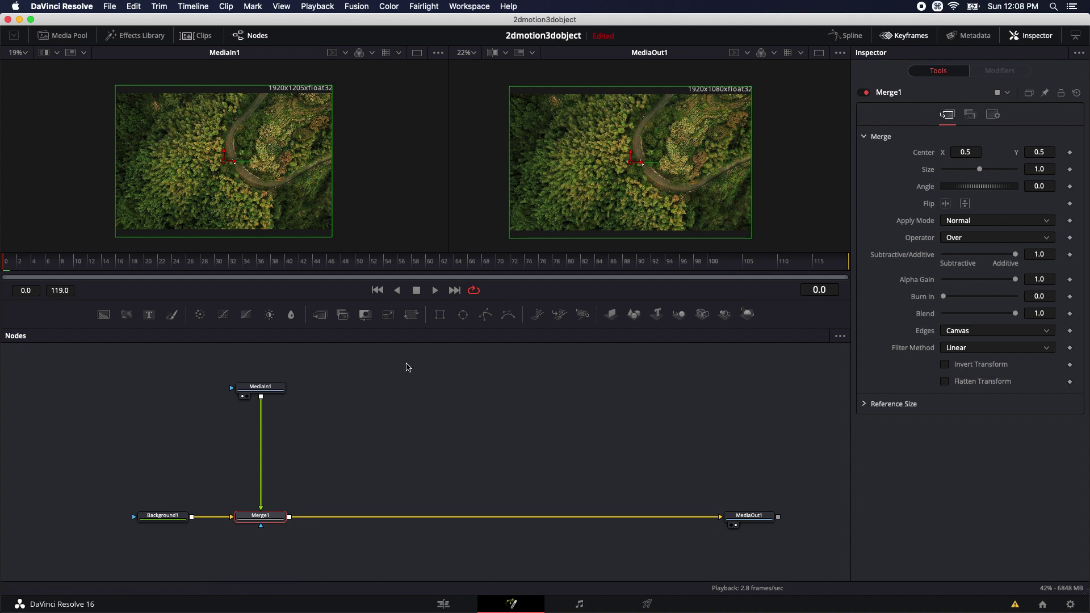
left_click(276, 389)
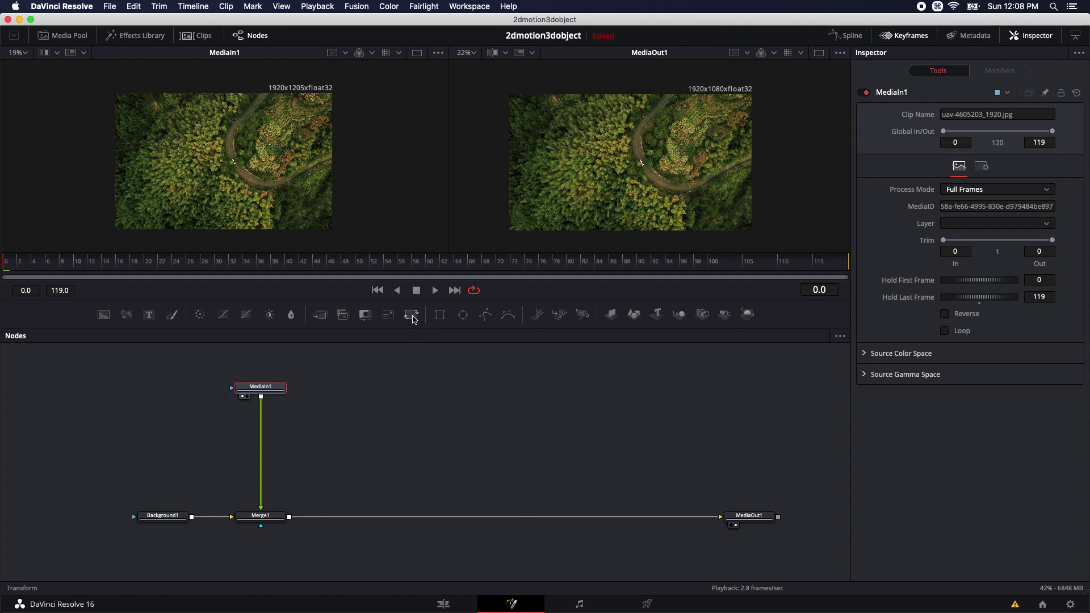
left_click(413, 316)
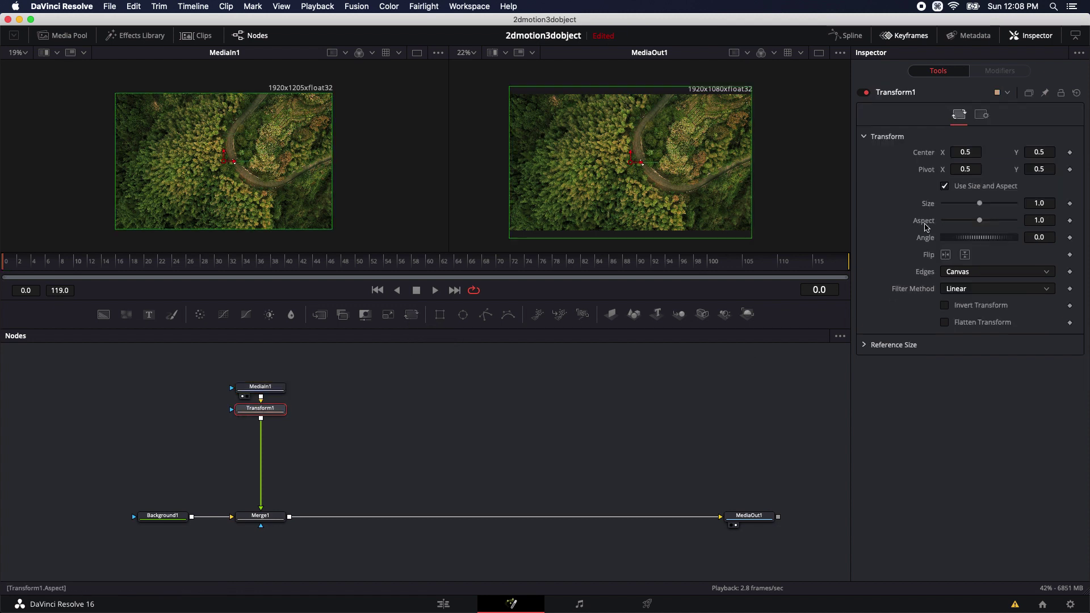
left_click_drag(980, 204, 985, 206)
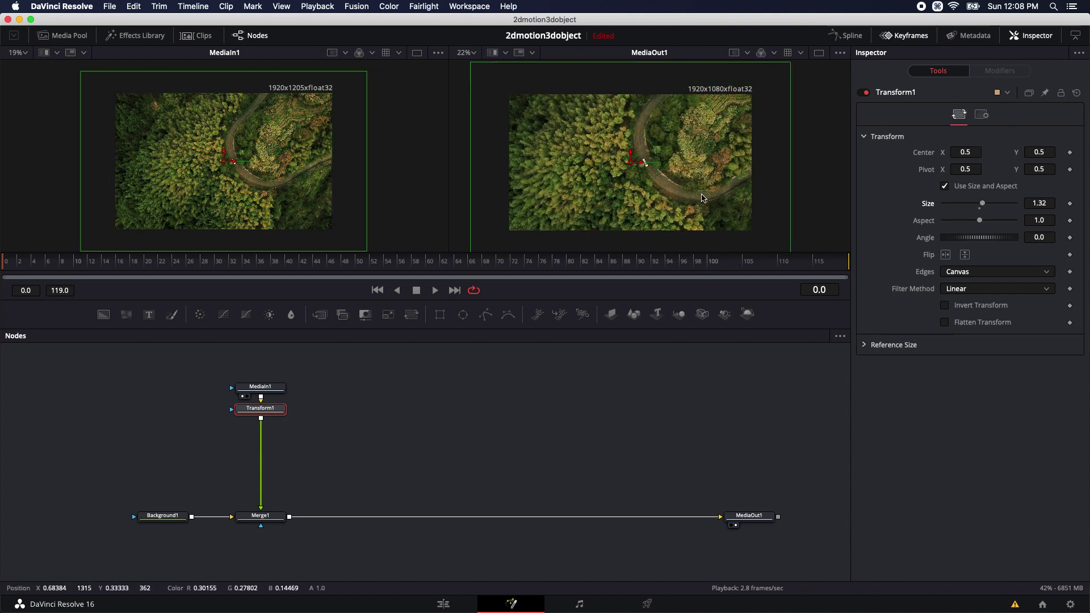
left_click_drag(628, 165, 600, 170)
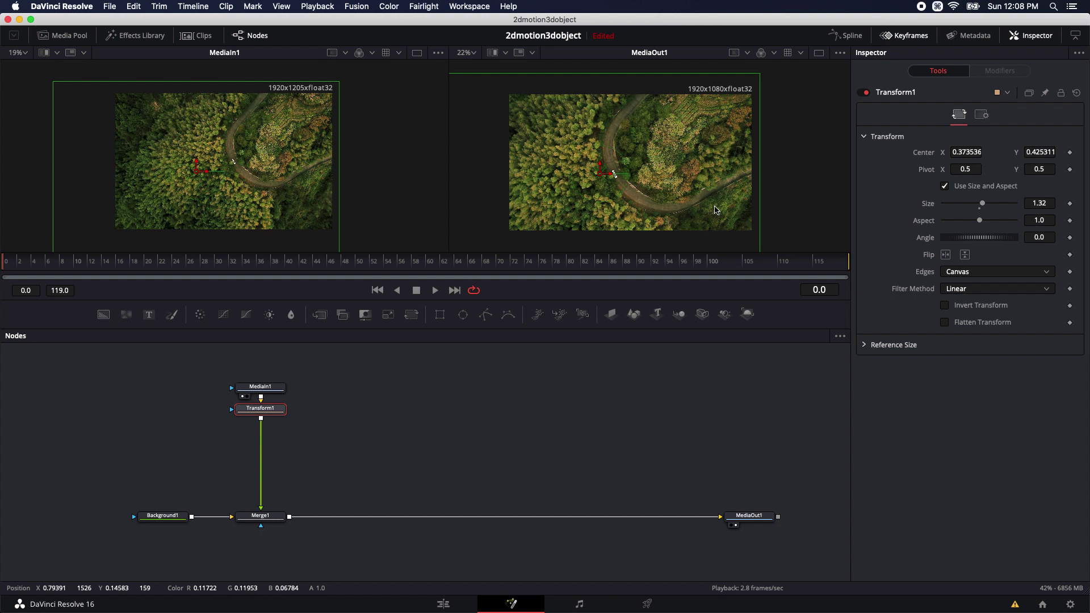
Add an unconnected Polygon node and draw an open path along the curved road, from the image's right edge to its upper edge
left_click(442, 452)
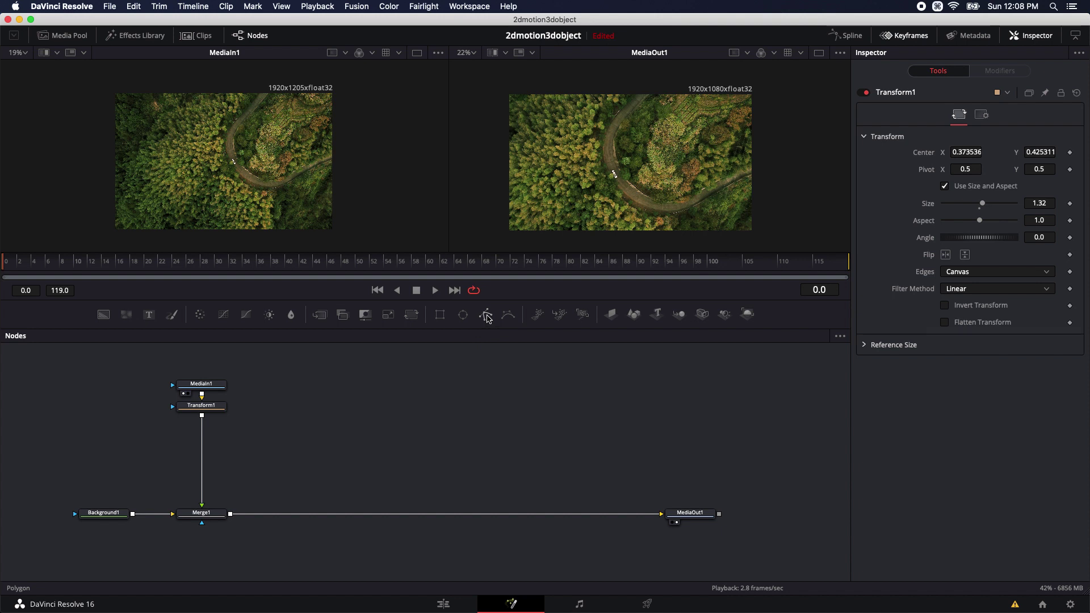
left_click(487, 318)
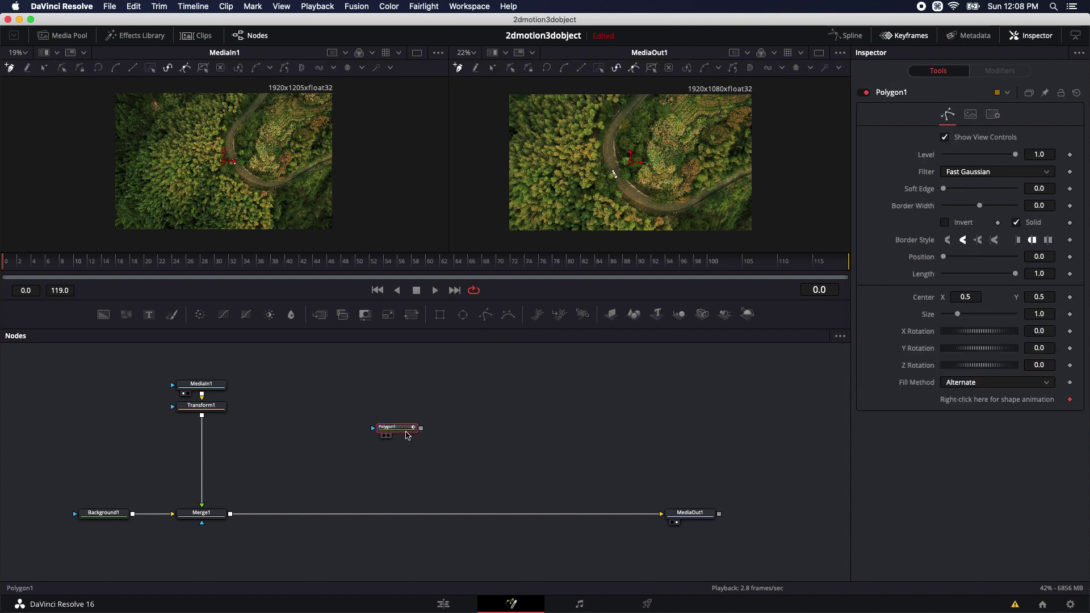
left_click_drag(402, 435, 385, 403)
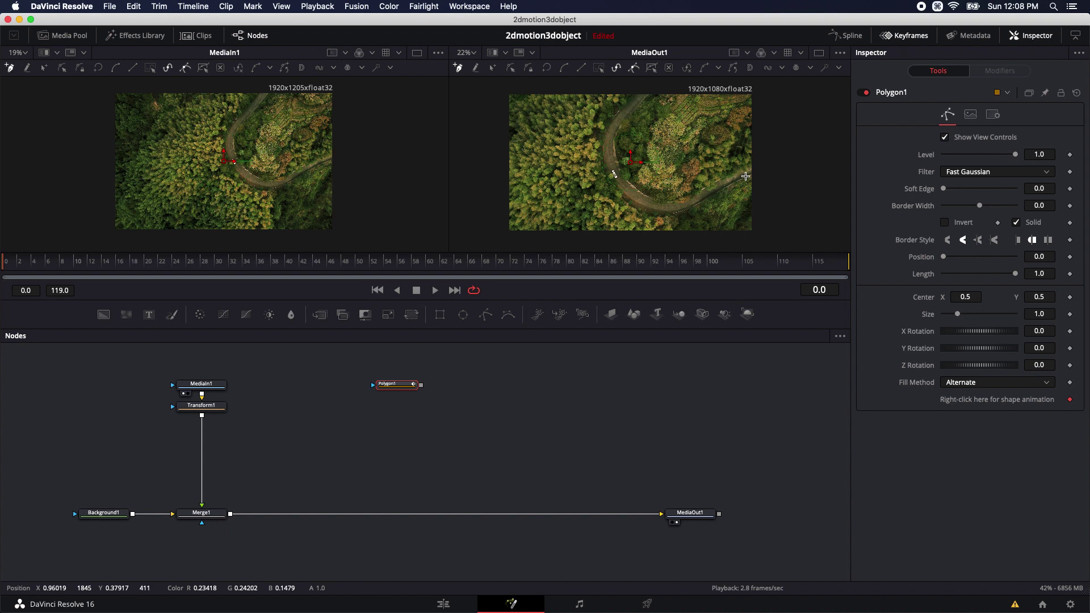
left_click(671, 204)
left_click(632, 184)
left_click(624, 115)
left_click_drag(642, 93, 652, 84)
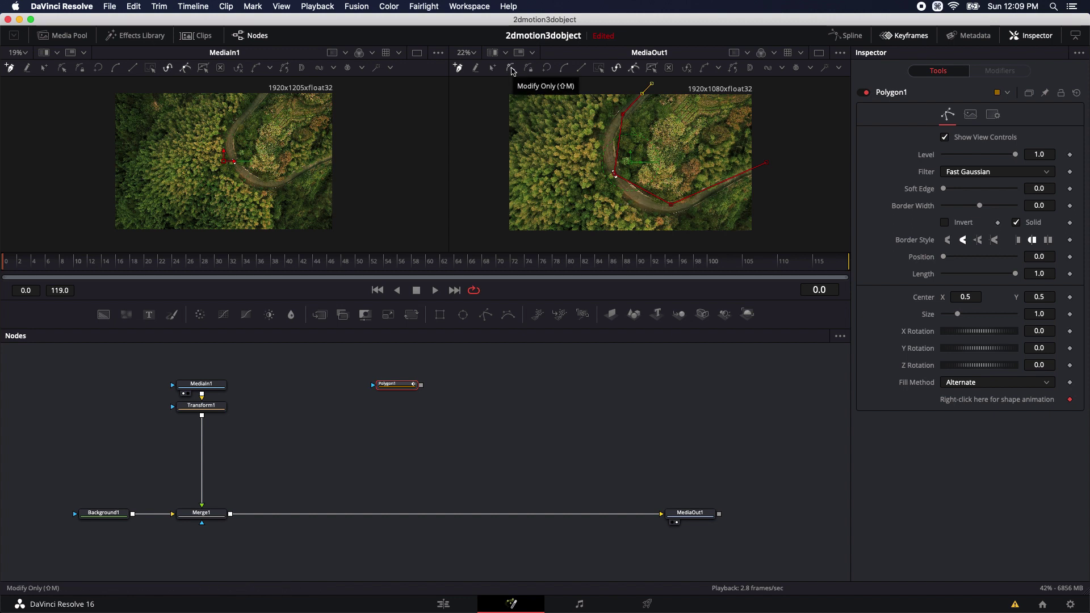
Switch the polygon to Modify Only, select all its points and smooth them
left_click(512, 71)
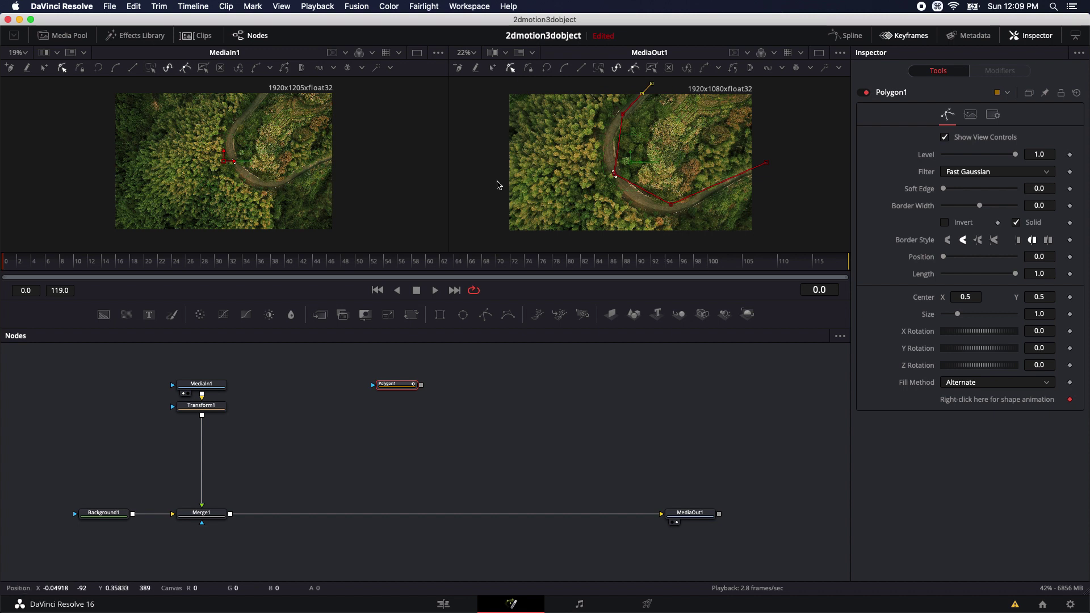
left_click_drag(821, 232, 568, 80)
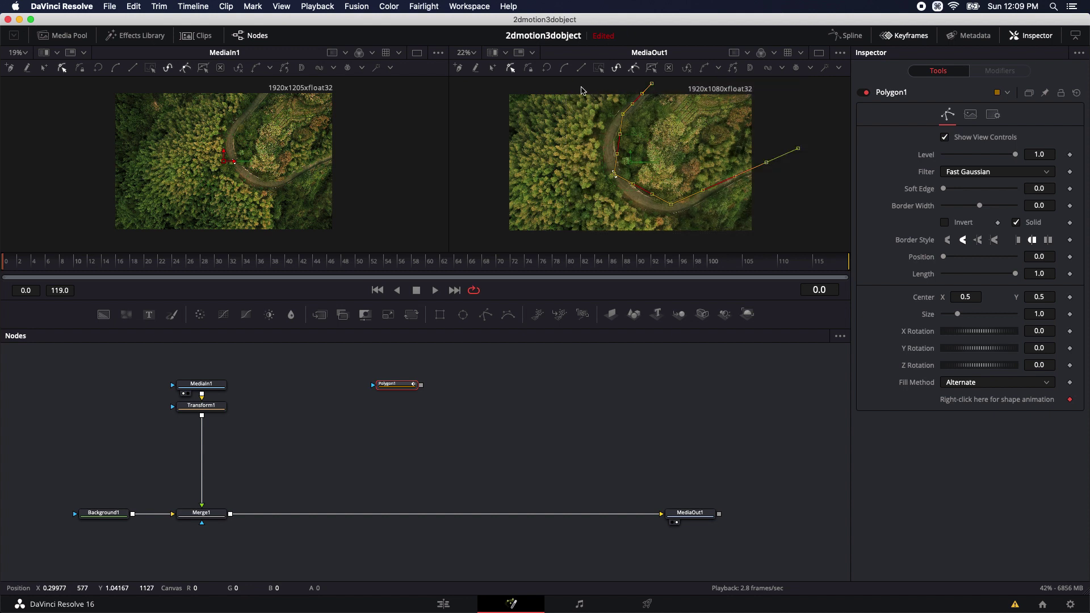
key("shift+s")
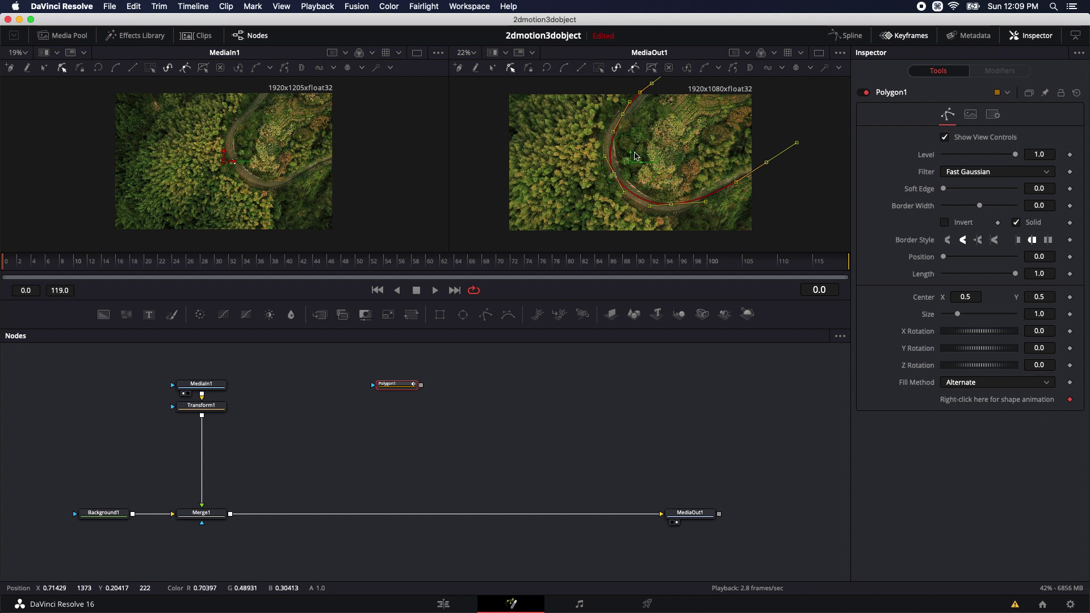
Delete the polygon's upper-left and lower control points to simplify the curve
left_click_drag(637, 127, 608, 104)
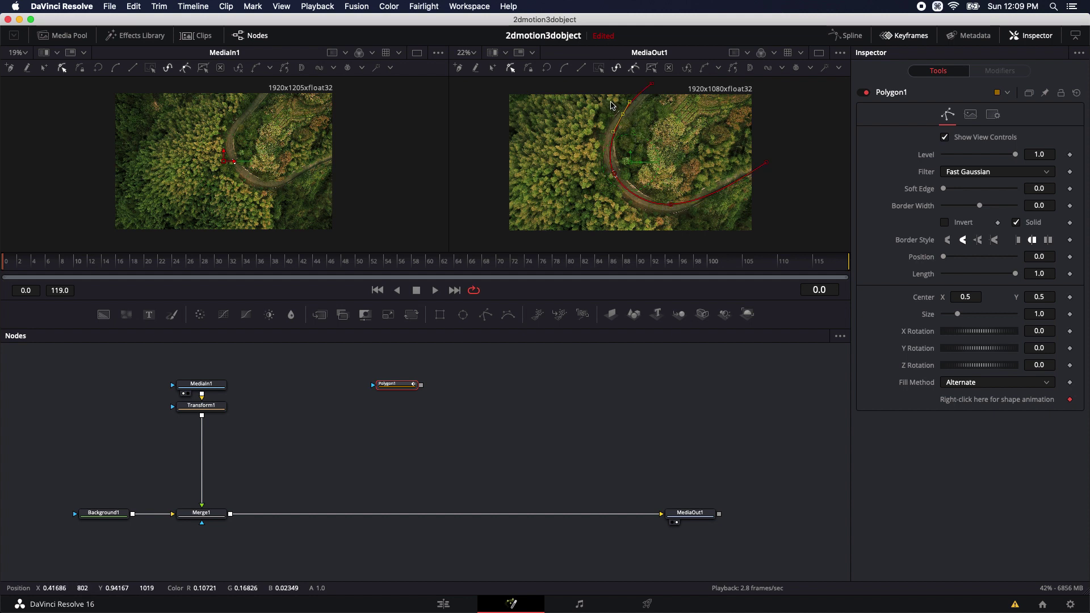
left_click_drag(710, 221, 648, 189)
key("Delete")
Adjust the handles of the remaining polygon points, including both ends, so the path follows the road's bend
left_click_drag(585, 152, 644, 212)
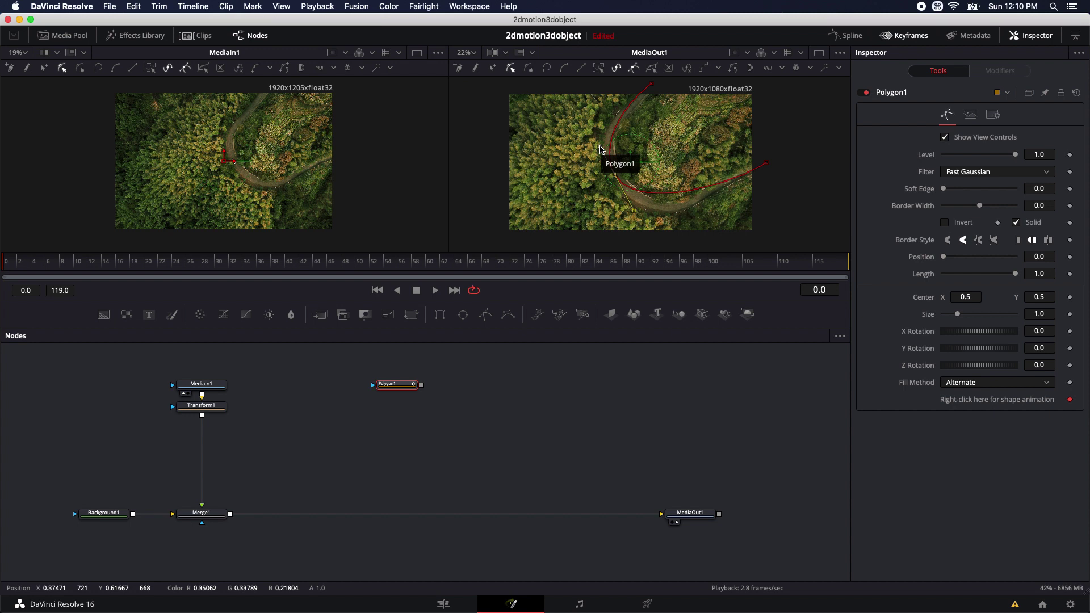
left_click_drag(599, 148, 596, 137)
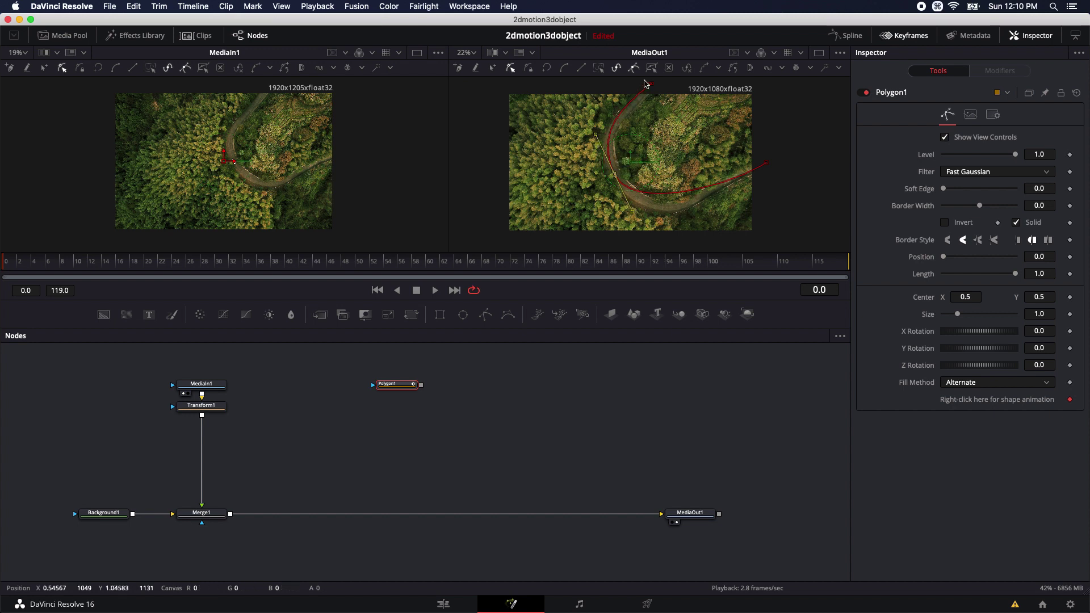
left_click_drag(650, 84, 624, 111)
left_click(614, 173)
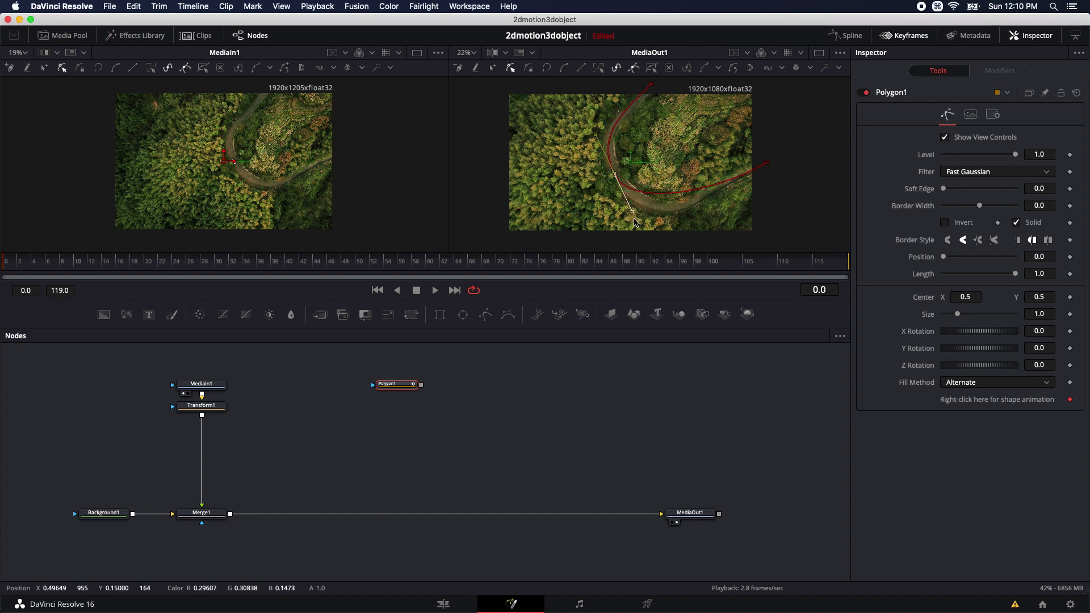
left_click_drag(633, 211, 636, 216)
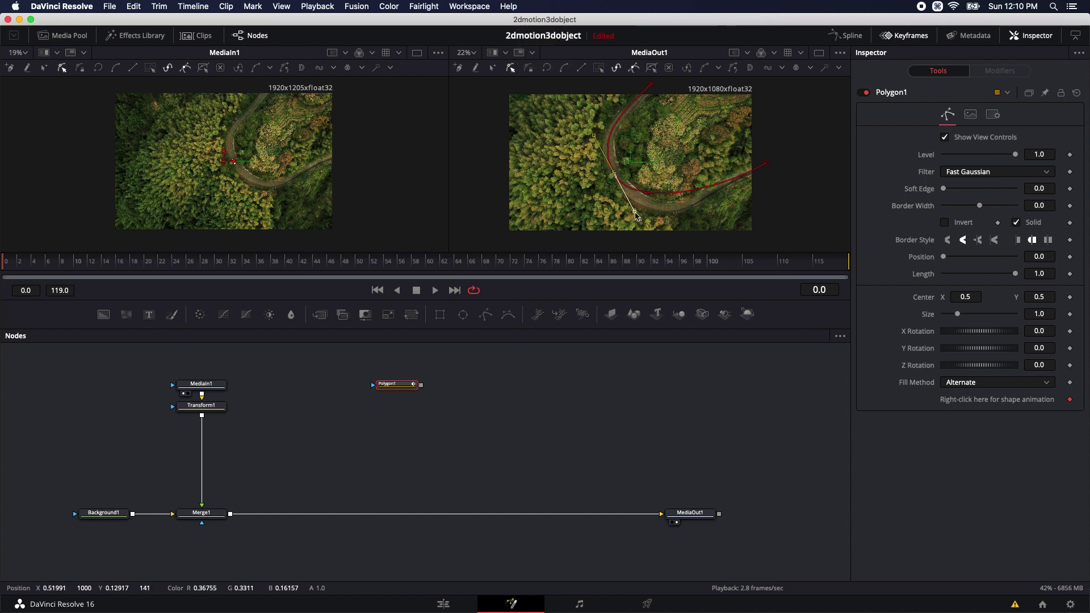
left_click_drag(636, 215, 657, 245)
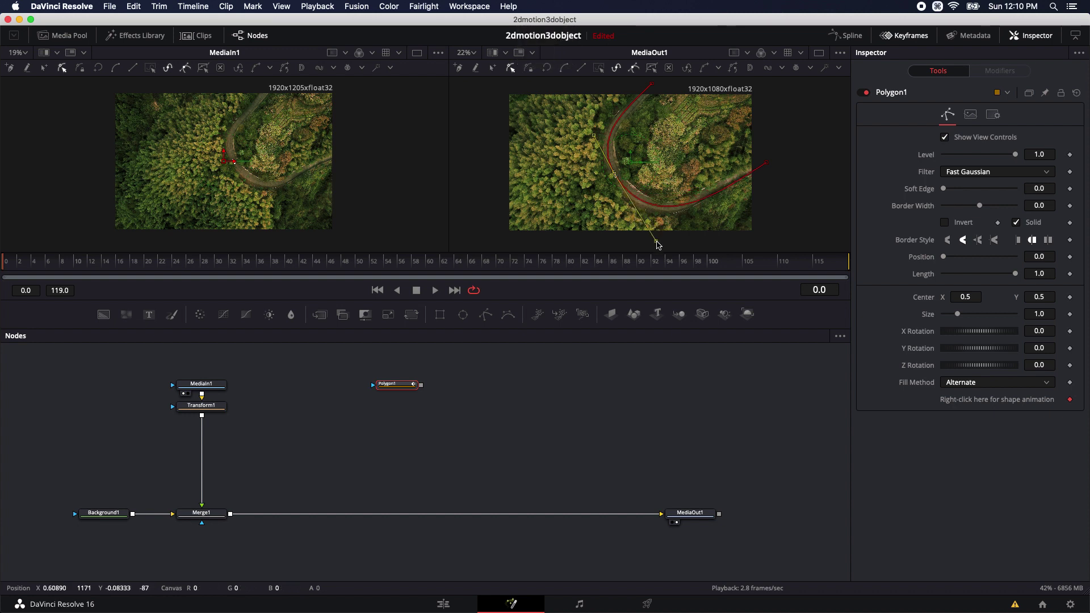
left_click_drag(759, 161, 706, 201)
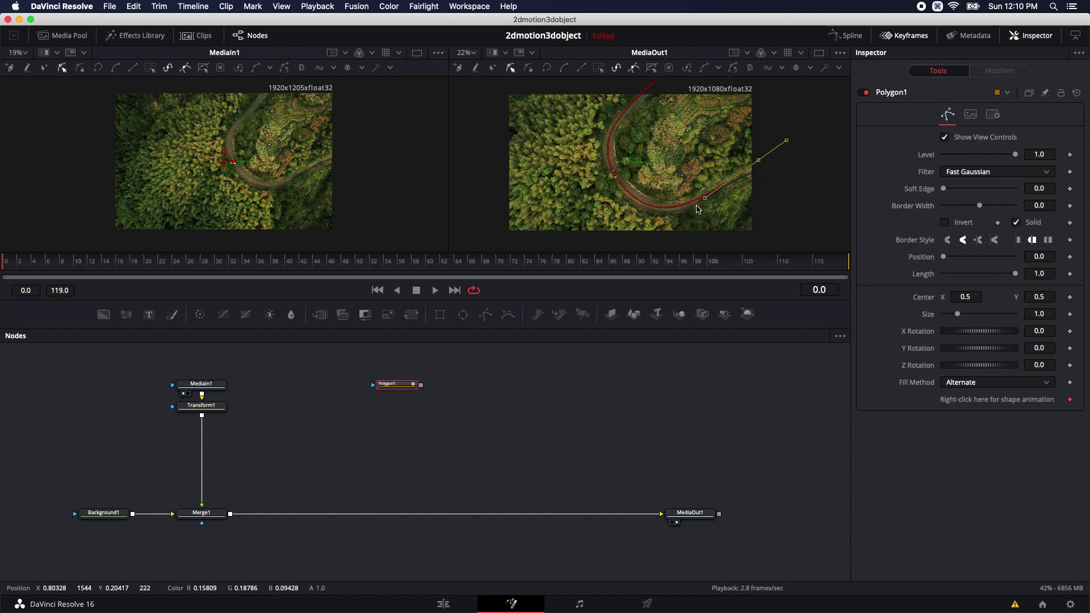
left_click(652, 84)
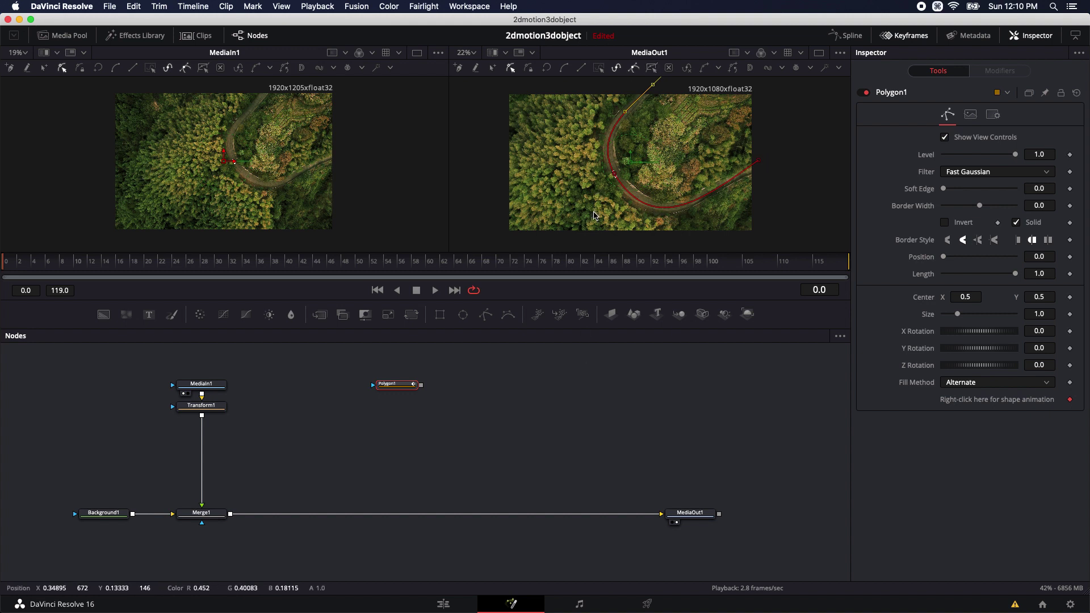
Rename the Polygon1 node as Path
mouse_move(409, 398)
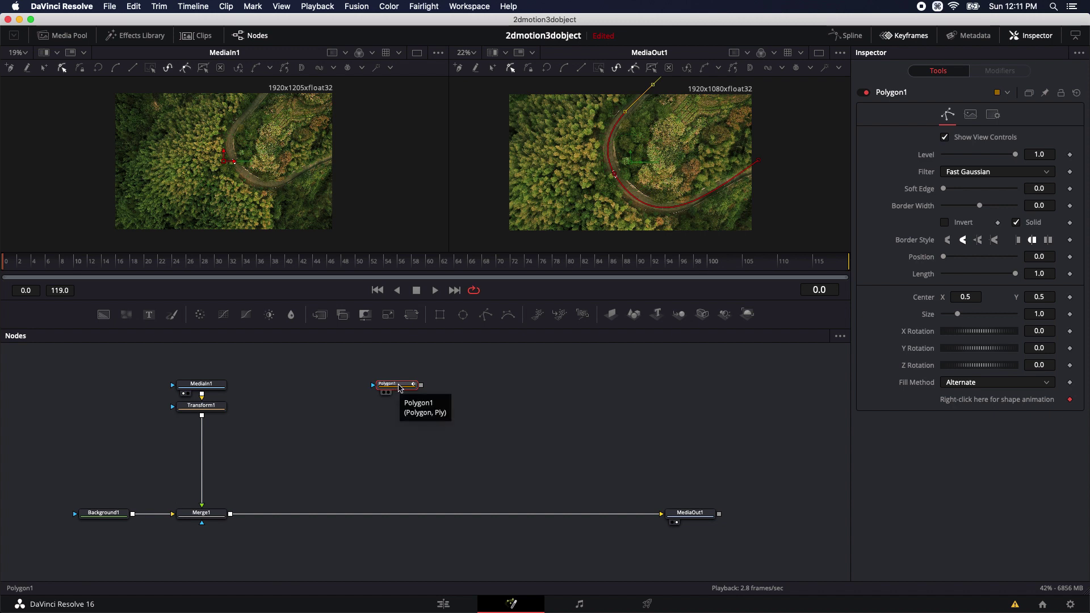
key("F2")
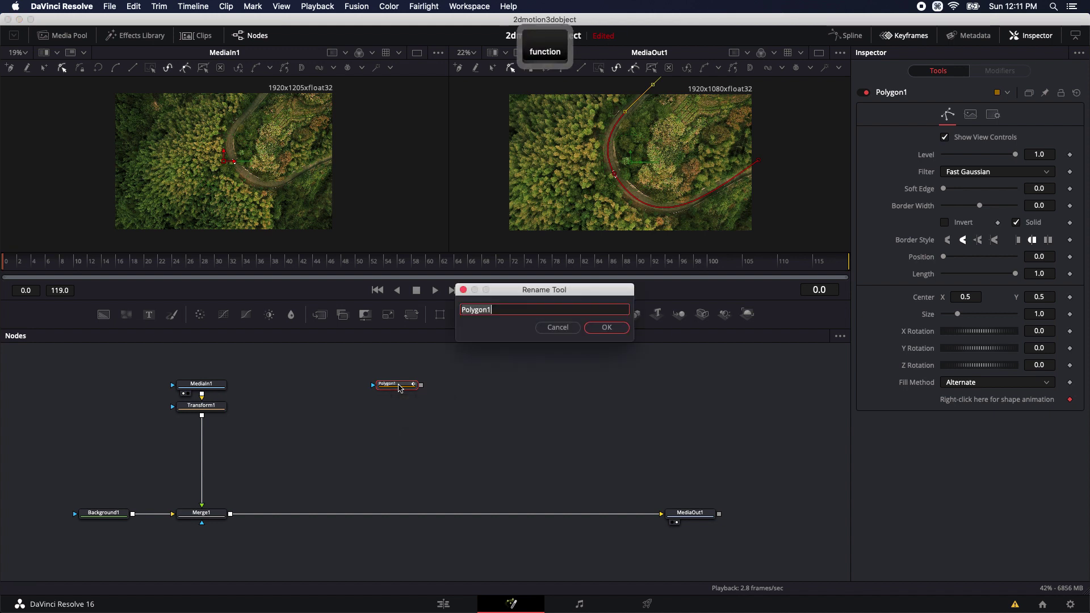
type("Path")
key("Return")
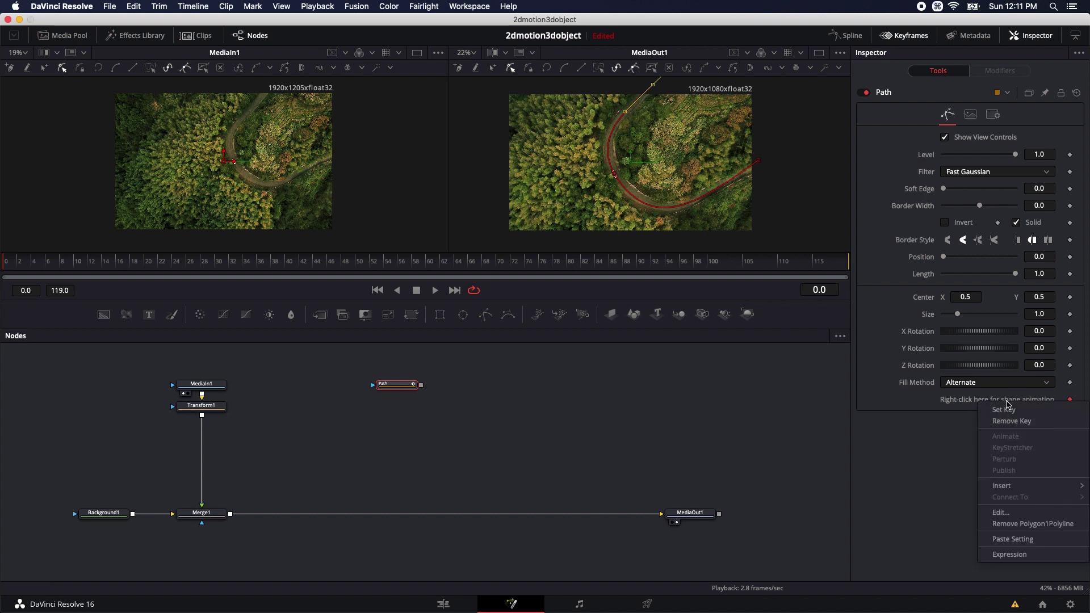
Remove the Path node's Polygon1Polyline animation, publish its shape, and move the node to the far right of the graph
left_click(1016, 524)
right_click(986, 401)
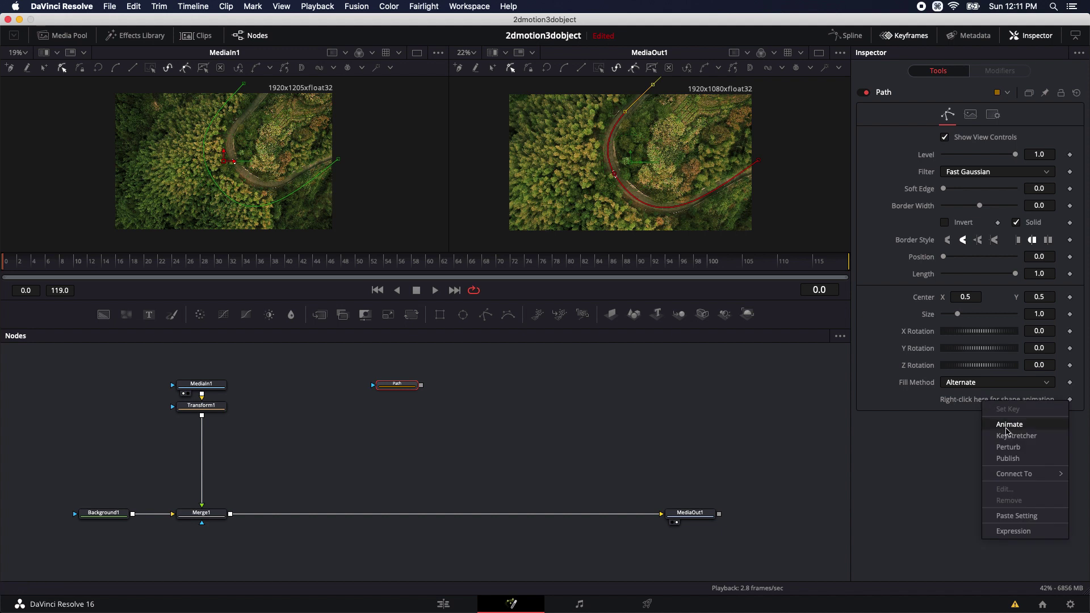
left_click(1008, 459)
left_click_drag(379, 387, 737, 390)
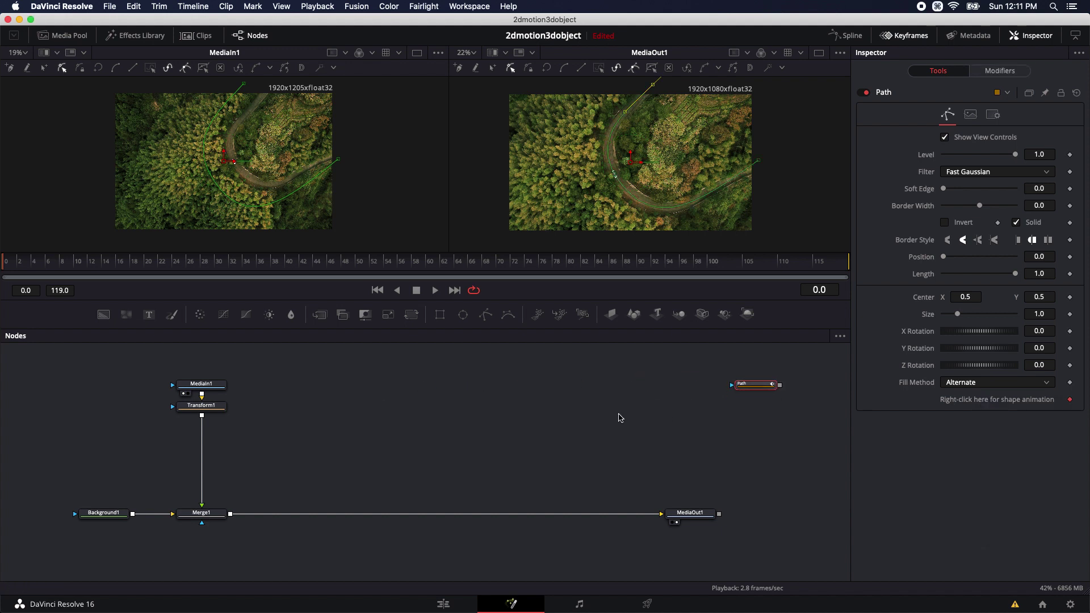
Add an unconnected Shape 3D node in the empty area of the node graph
left_click(589, 416)
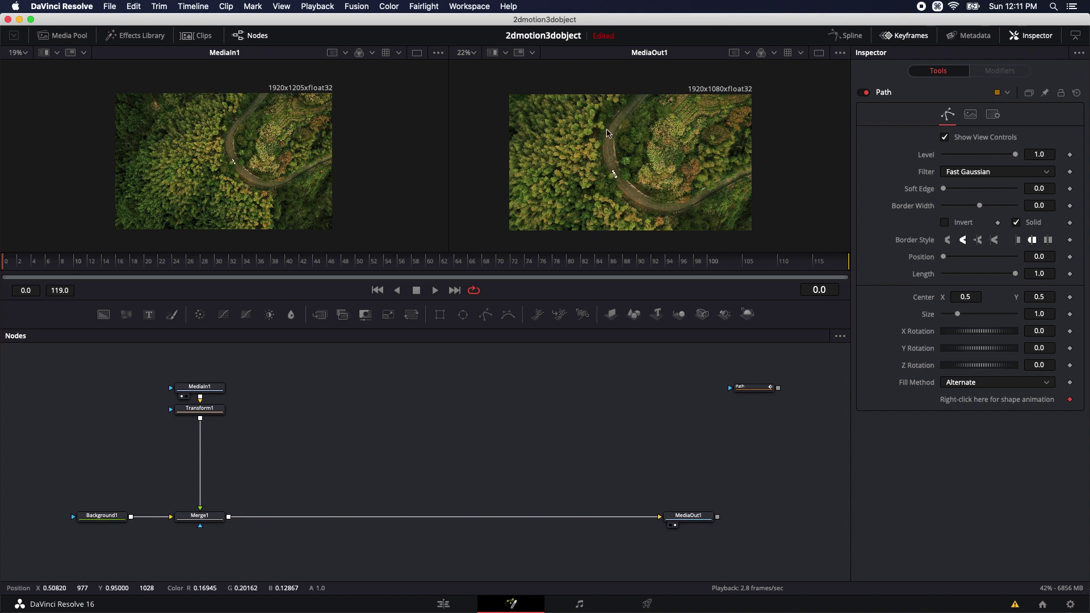
left_click_drag(427, 406, 417, 418)
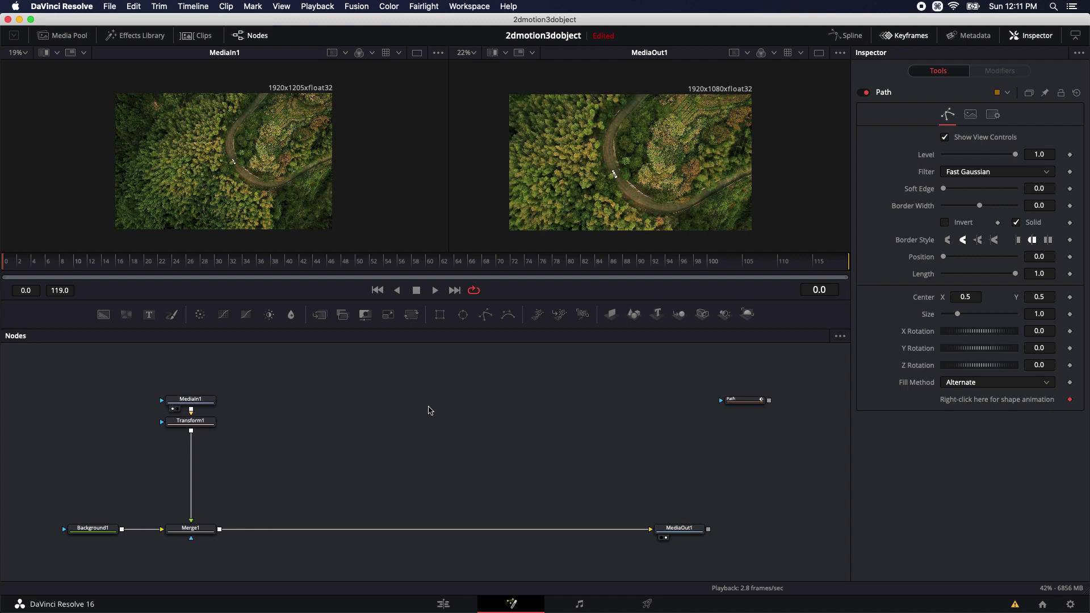
left_click(635, 317)
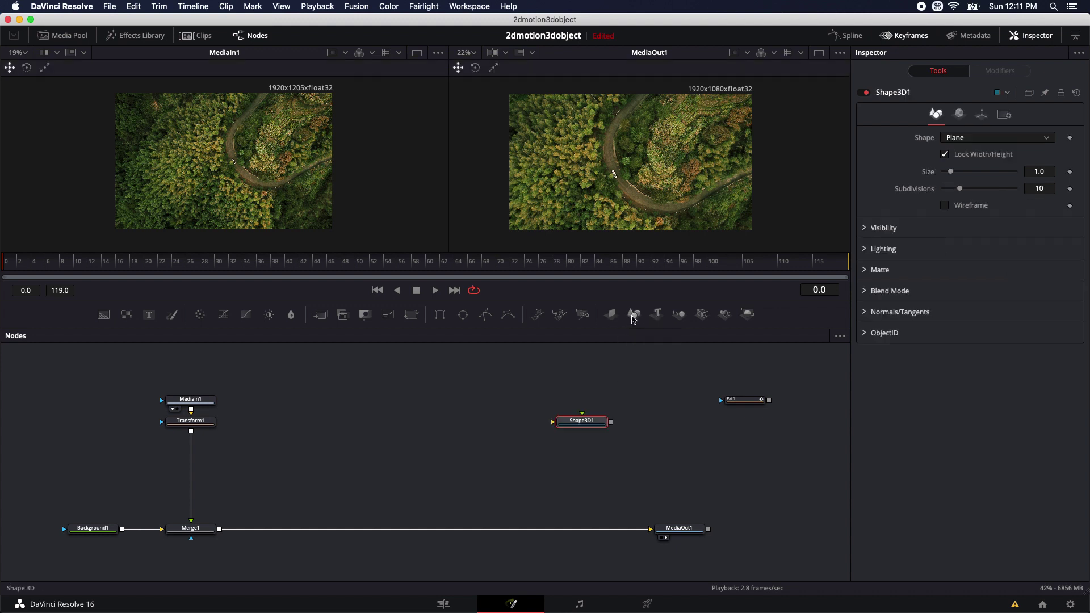
Add a Merge 3D and a Renderer 3D after the Shape 3D node, and move the chain beside the MediaIn1 branch
left_click(680, 315)
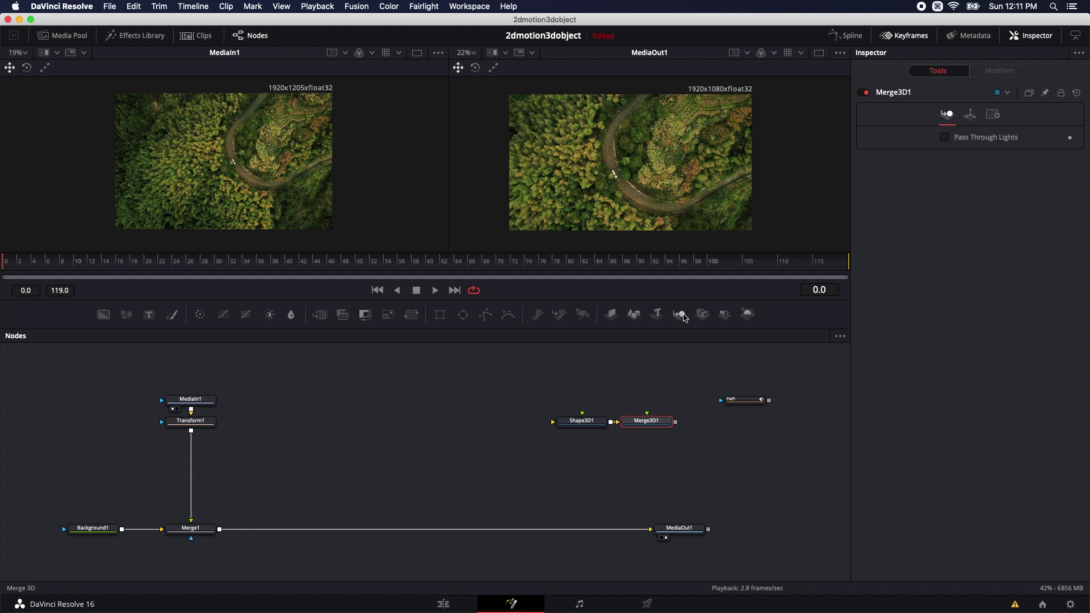
left_click(748, 315)
left_click_drag(528, 421, 481, 402)
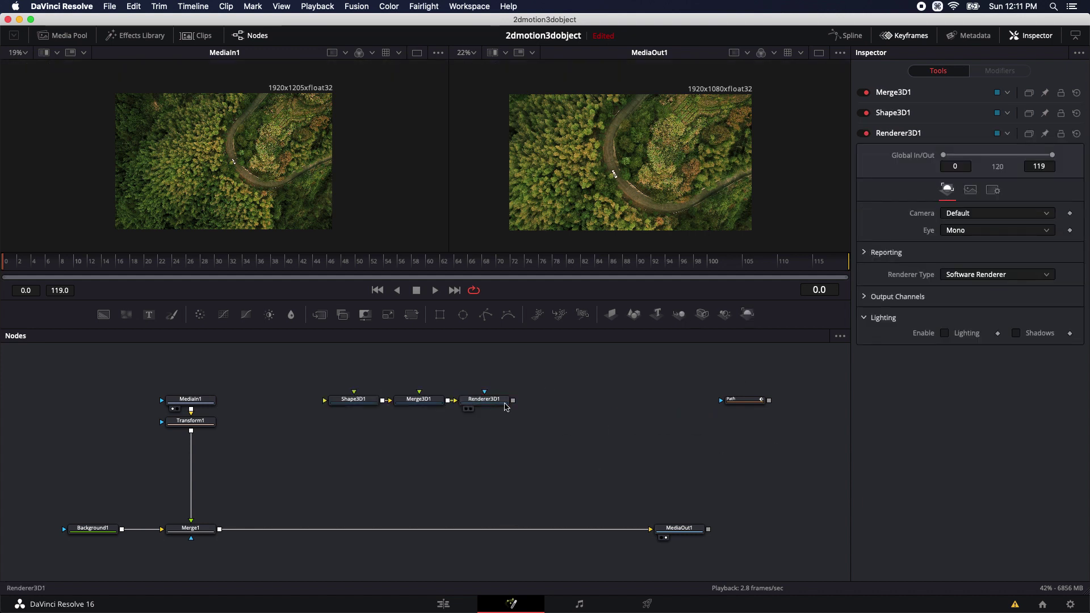
Load Merge3D1 into the first viewer, examine the plane from different angles, and fit it in the view
left_click_drag(428, 403, 274, 174)
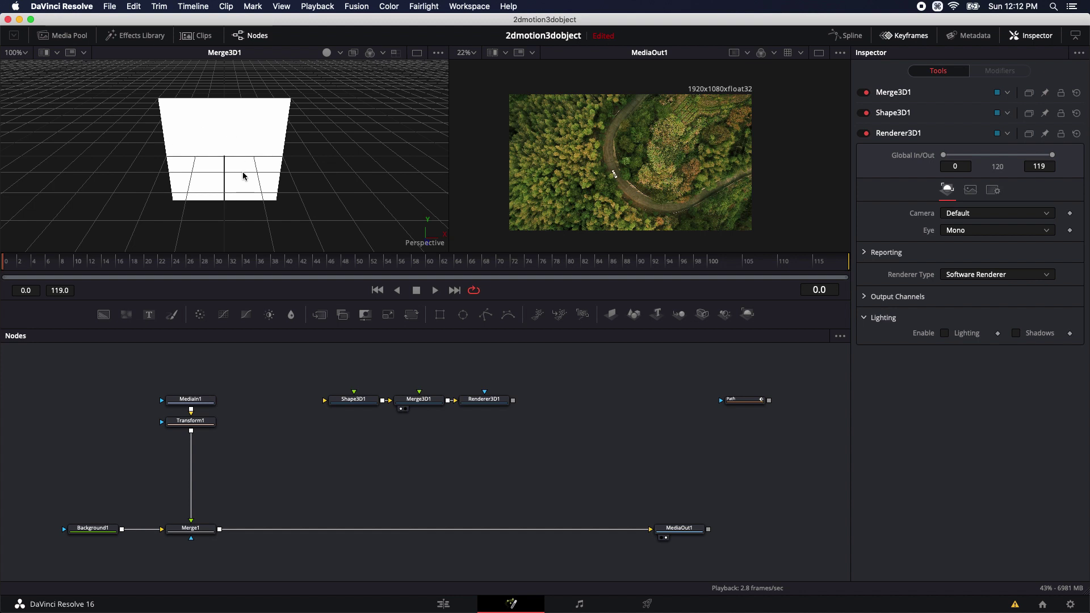
left_click_drag(233, 182, 276, 197)
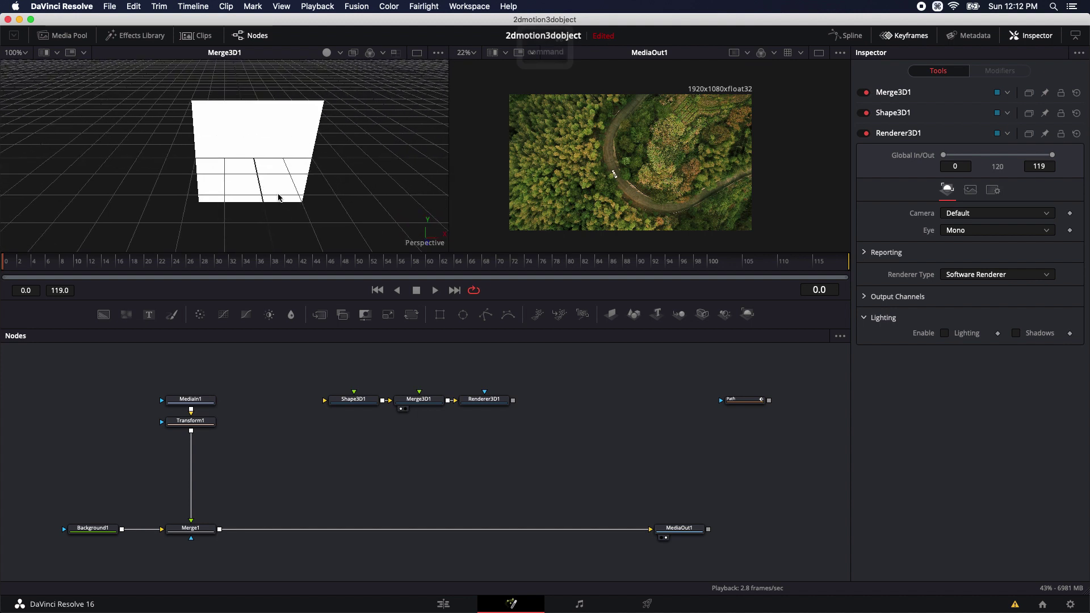
scroll(278, 197, "down", 4)
scroll(278, 197, "up", 4)
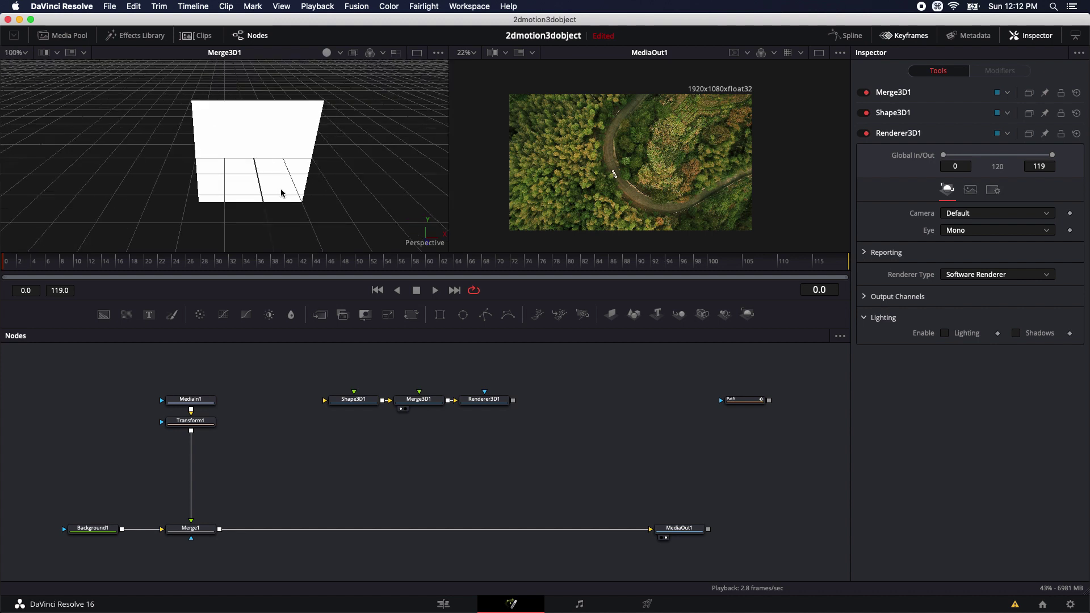
left_click_drag(292, 188, 230, 164)
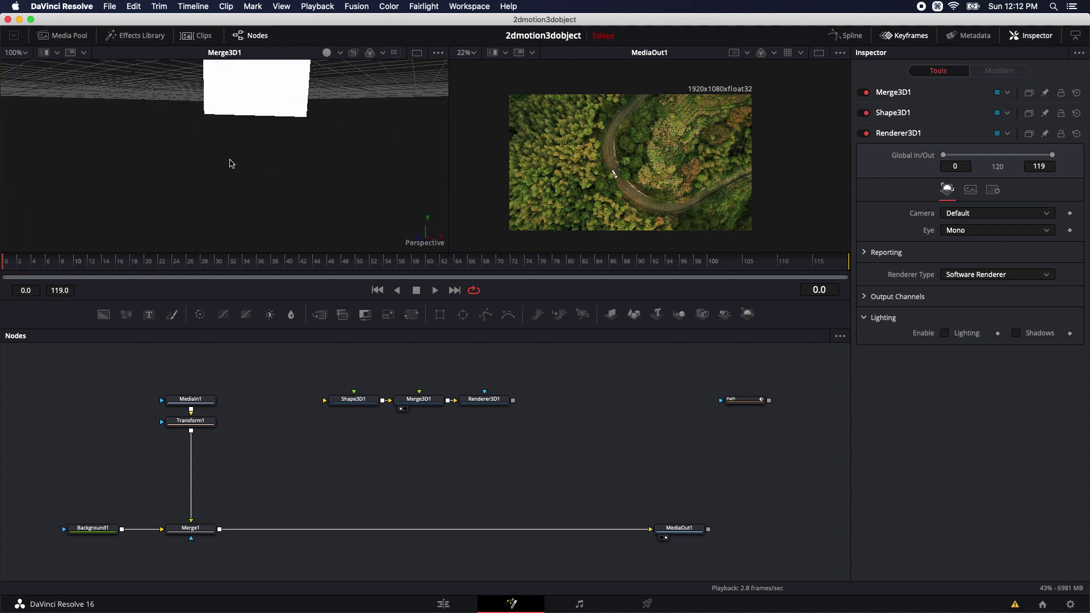
left_click(269, 91)
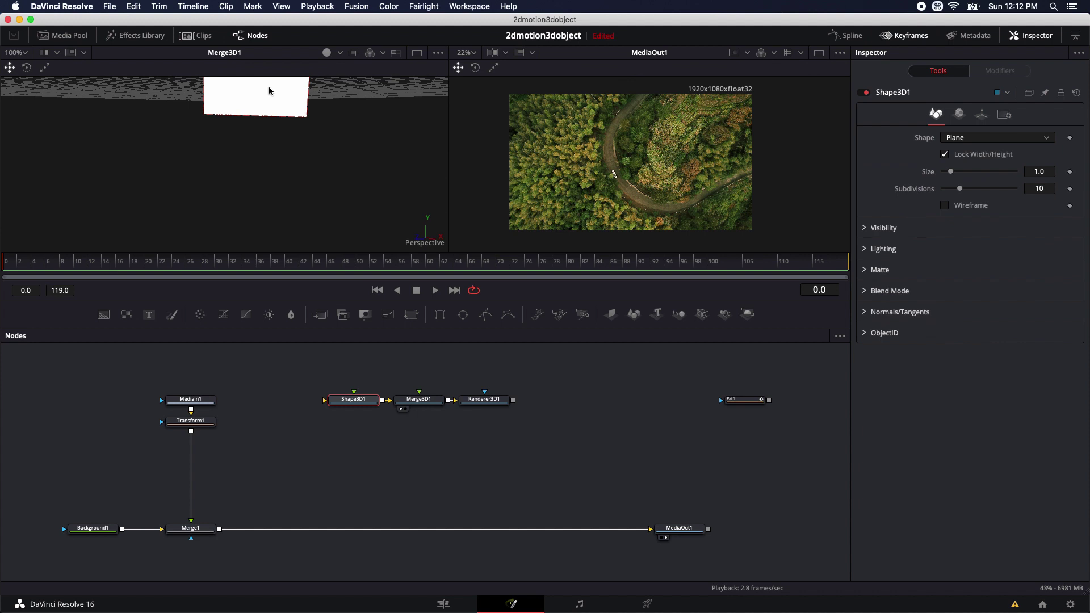
key("f")
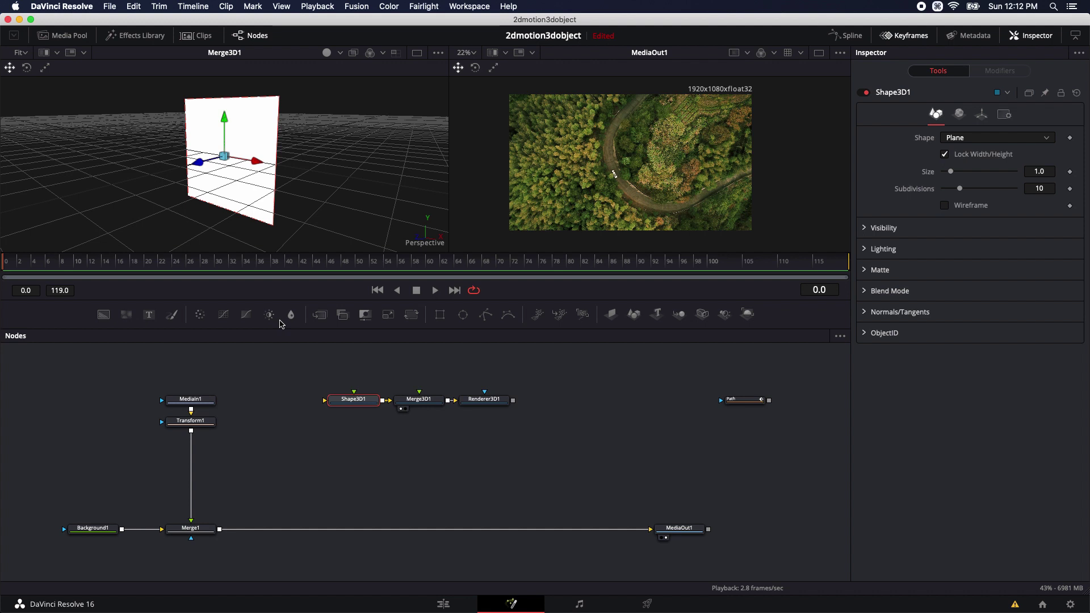
left_click(307, 357)
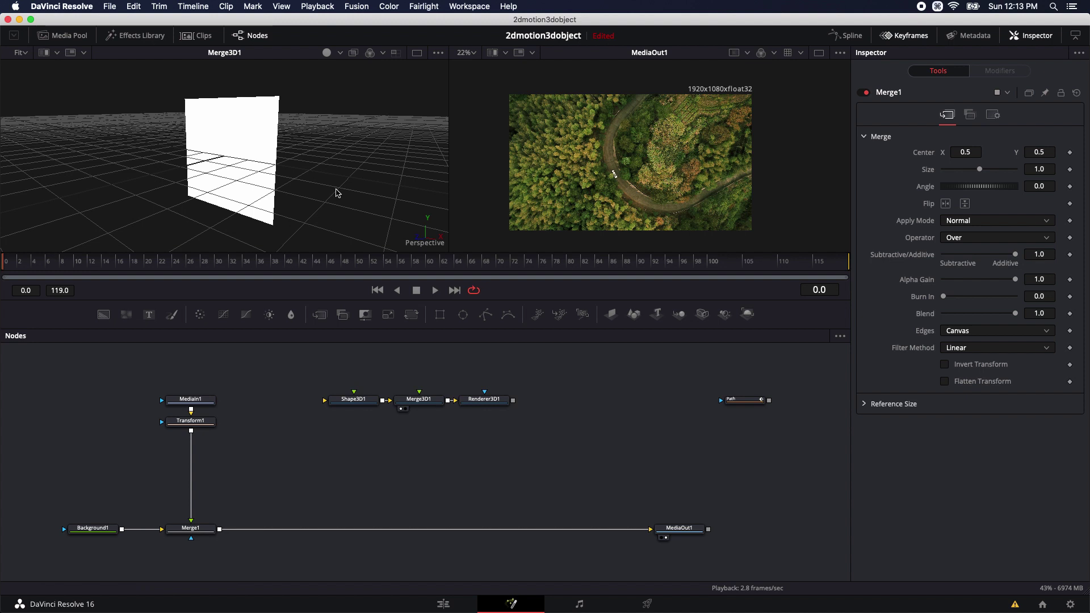
Merge the Renderer3D1 output over the Merge1 result and display MediaOut1 in the second viewer
left_click_drag(487, 404, 625, 178)
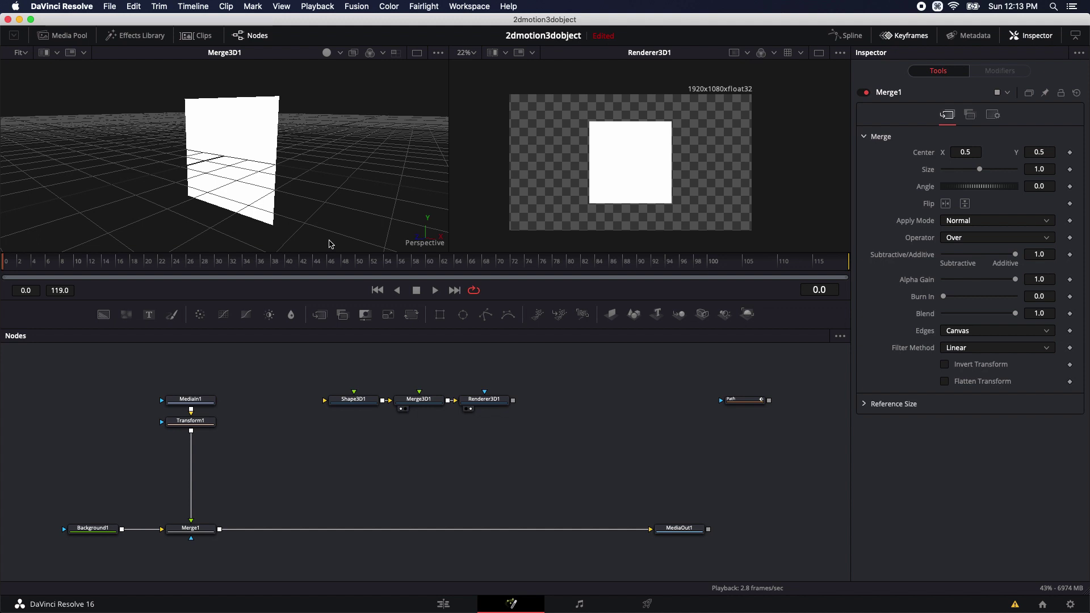
left_click_drag(513, 401, 241, 532)
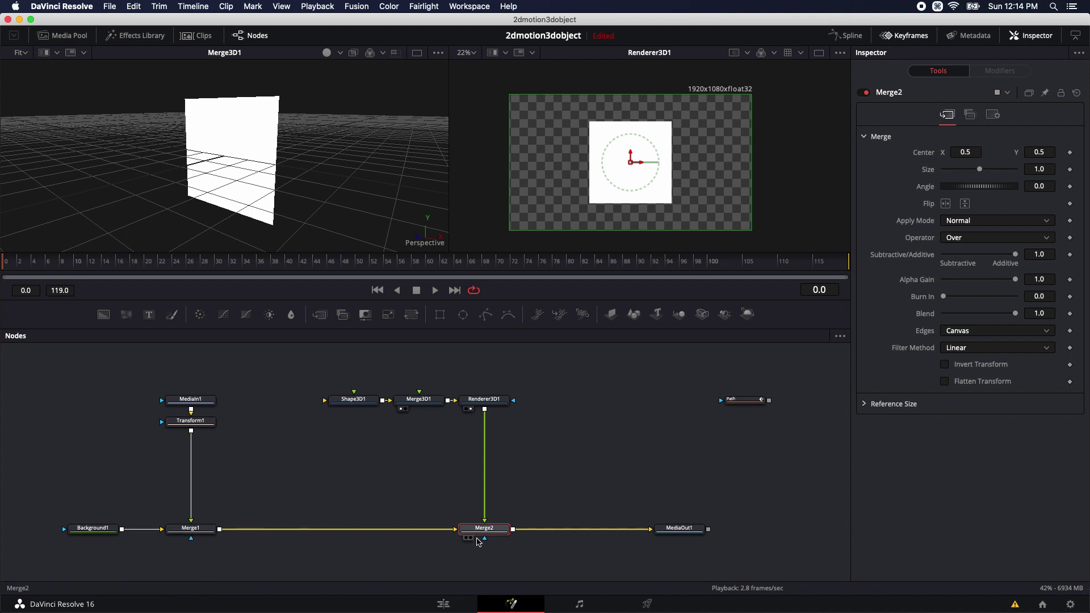
left_click_drag(668, 528, 697, 159)
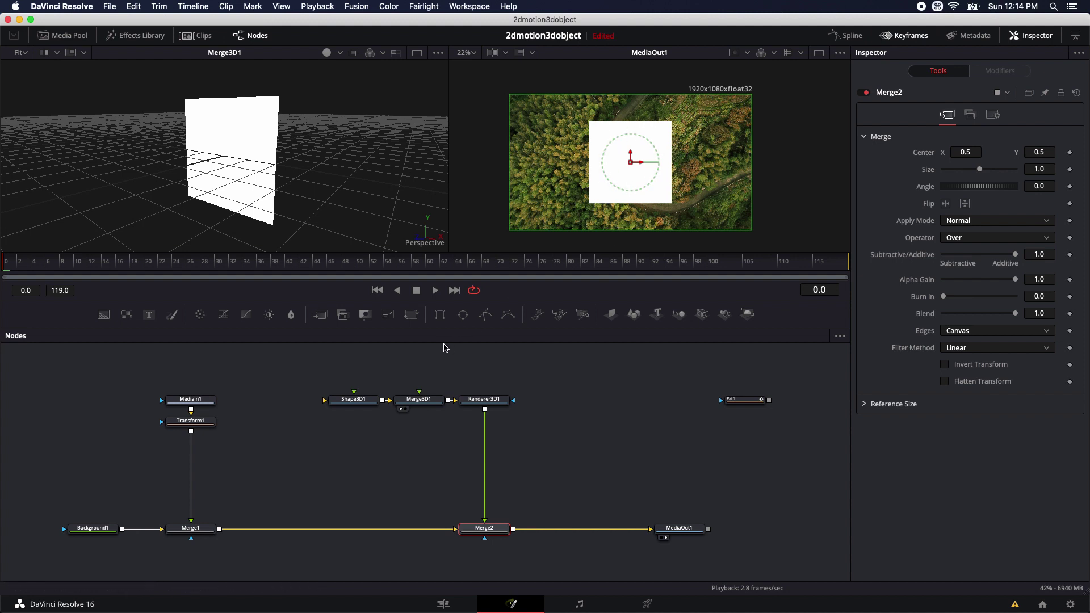
Change the Shape3D1 shape to Sphere and set its radius to 0.63
left_click(366, 400)
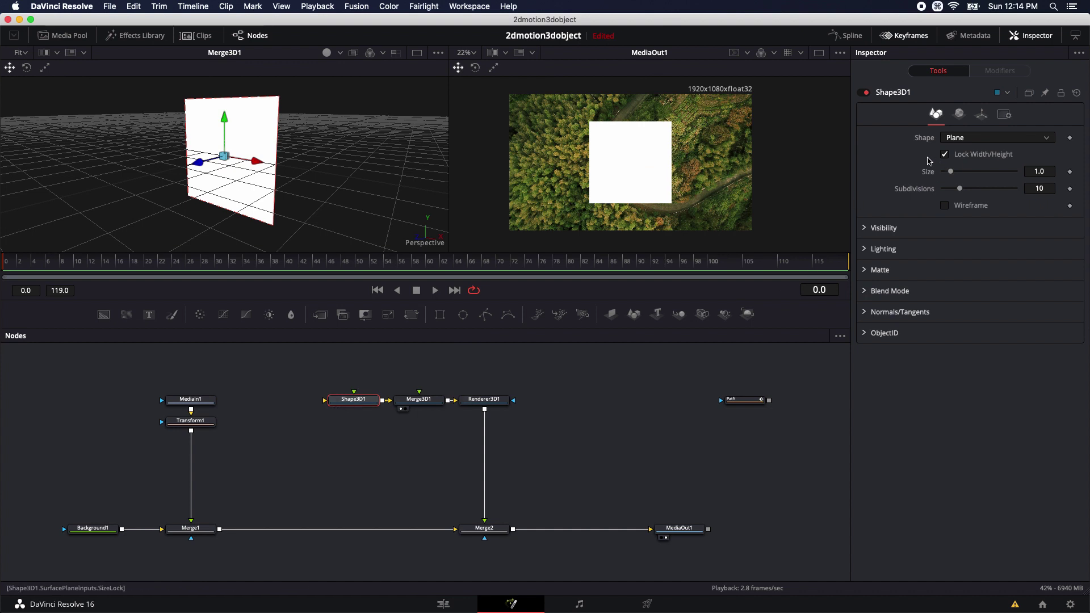
left_click(965, 139)
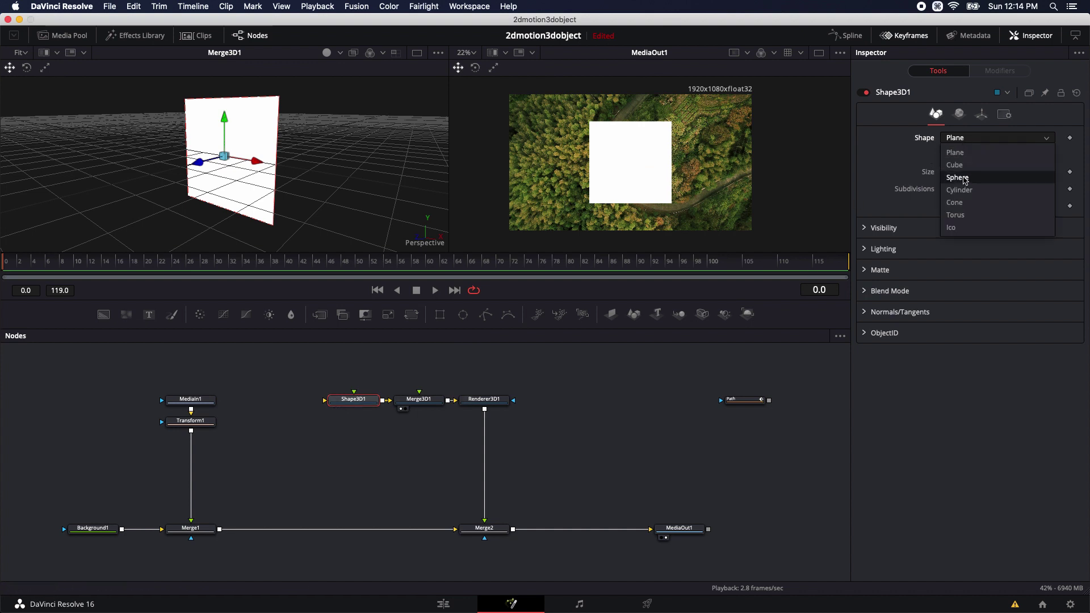
left_click(965, 177)
left_click_drag(950, 155, 949, 157)
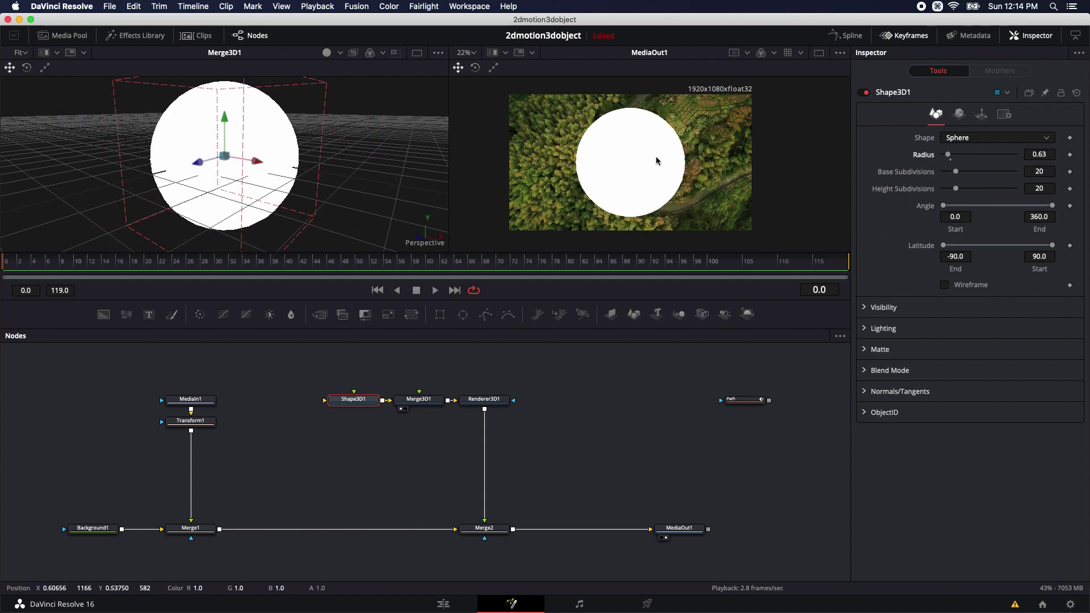
Set the sphere's diffuse material color to pure red, with Red 1.0, Green 0.0 and Blue 0.0
scroll(365, 450, "up", 2)
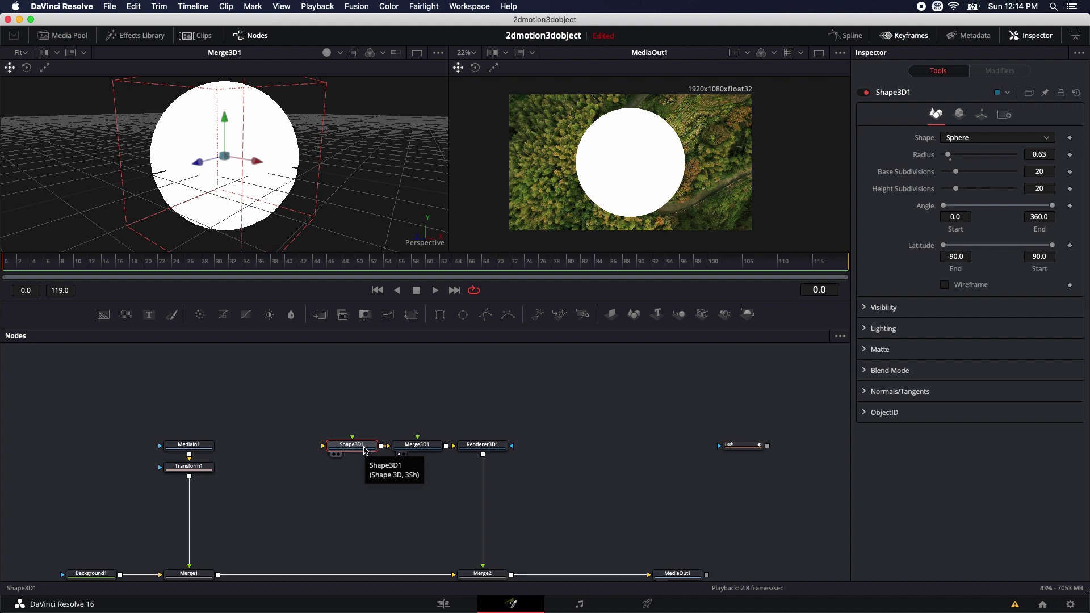
left_click(959, 113)
left_click_drag(988, 190, 1089, 125)
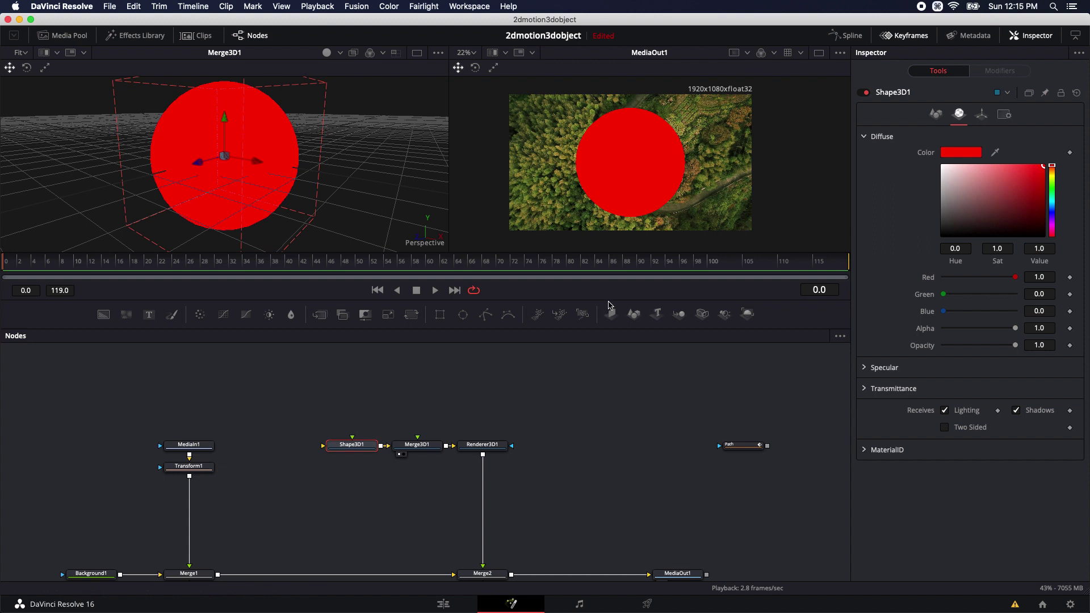
Enable Lighting and Shadows in the Renderer3D1 node
left_click(497, 445)
left_click(944, 291)
left_click(1016, 292)
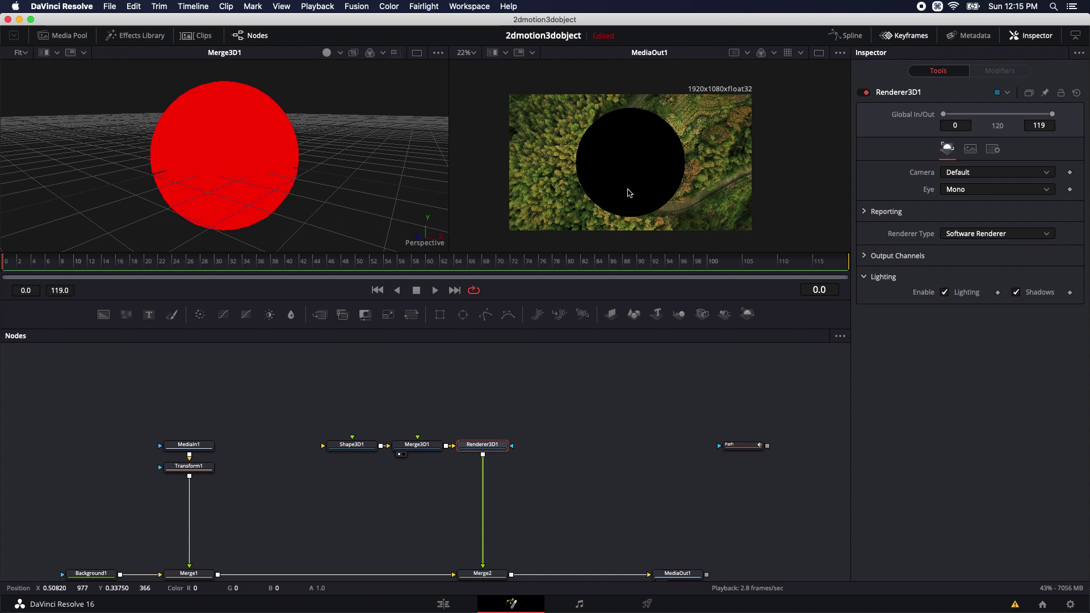
Add a Directional Light connected to Merge3D1 and place its node directly above the merge
left_click(423, 450)
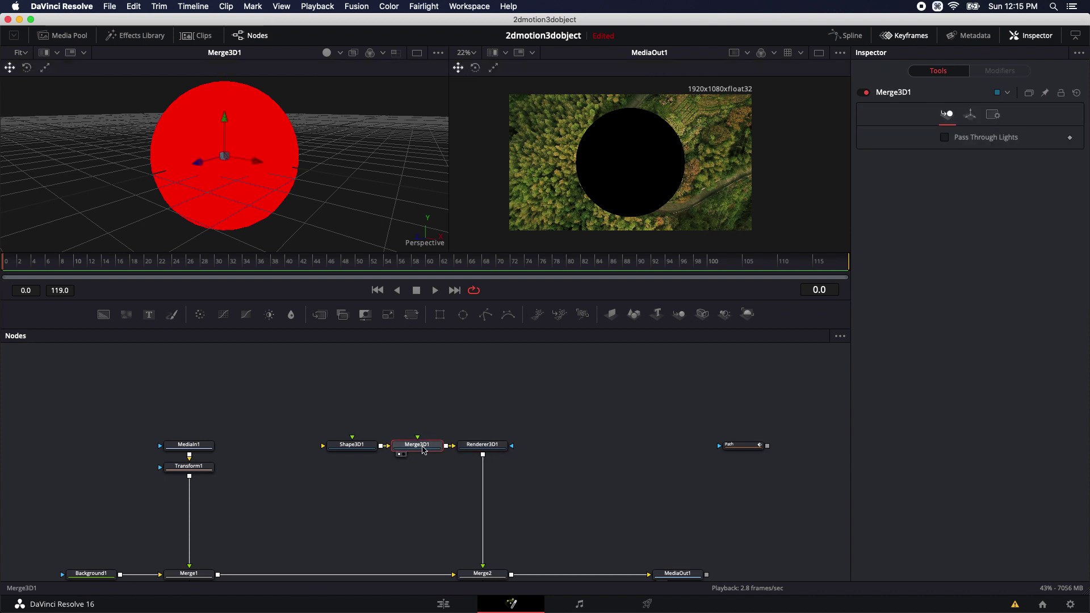
key("shift+space")
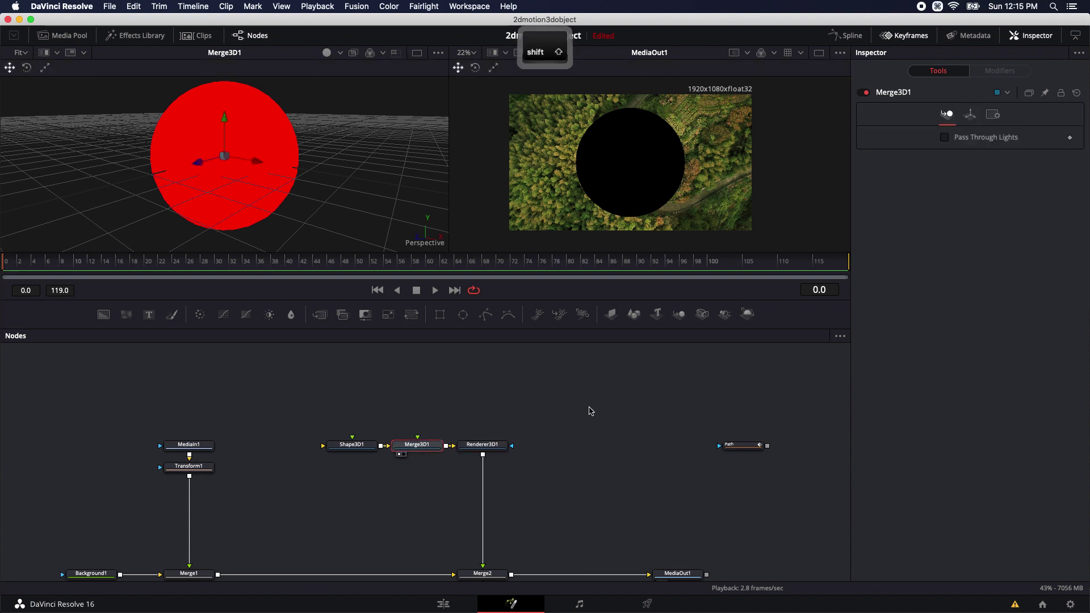
type("blur")
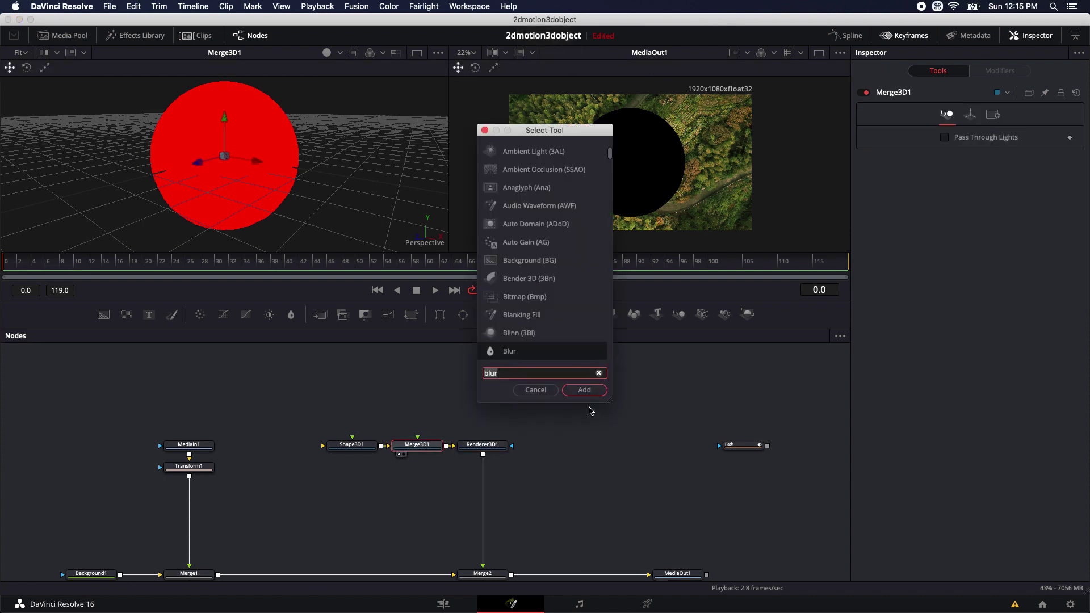
type("light")
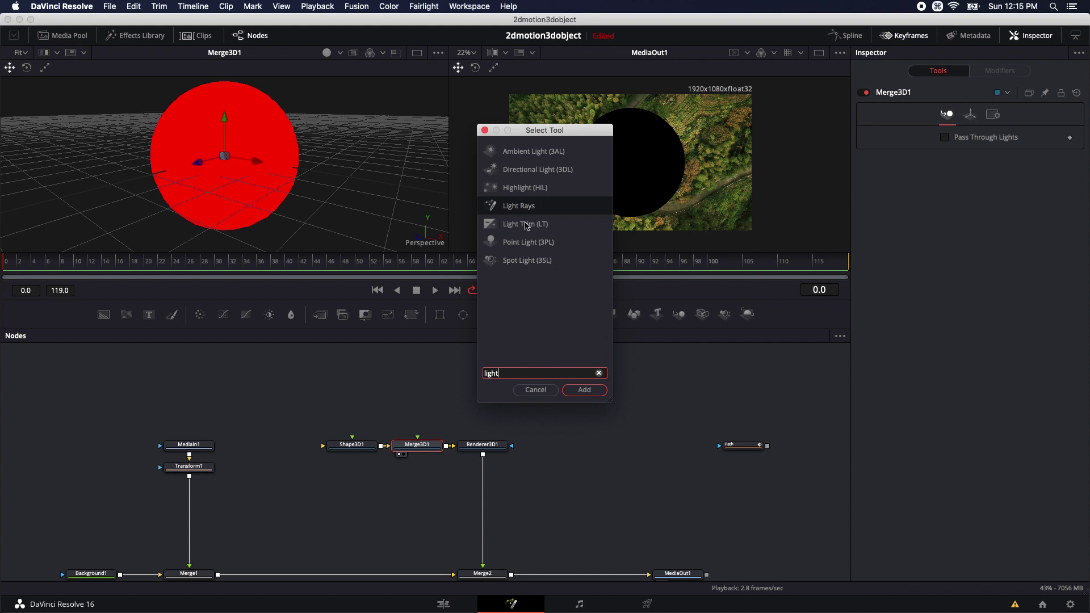
left_click(527, 169)
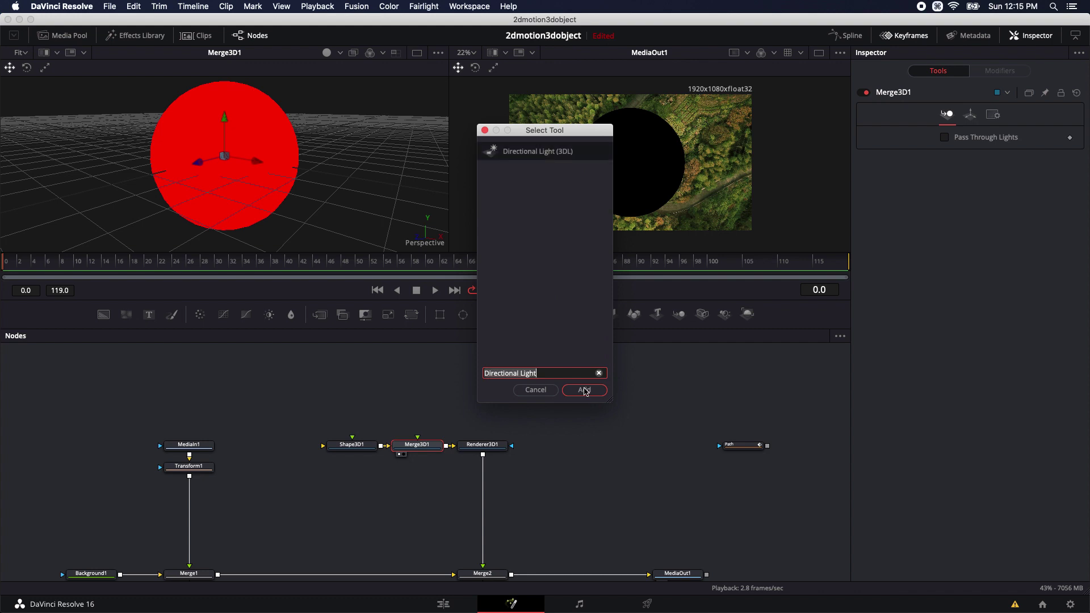
left_click(584, 390)
left_click_drag(349, 464, 417, 388)
left_click(418, 388)
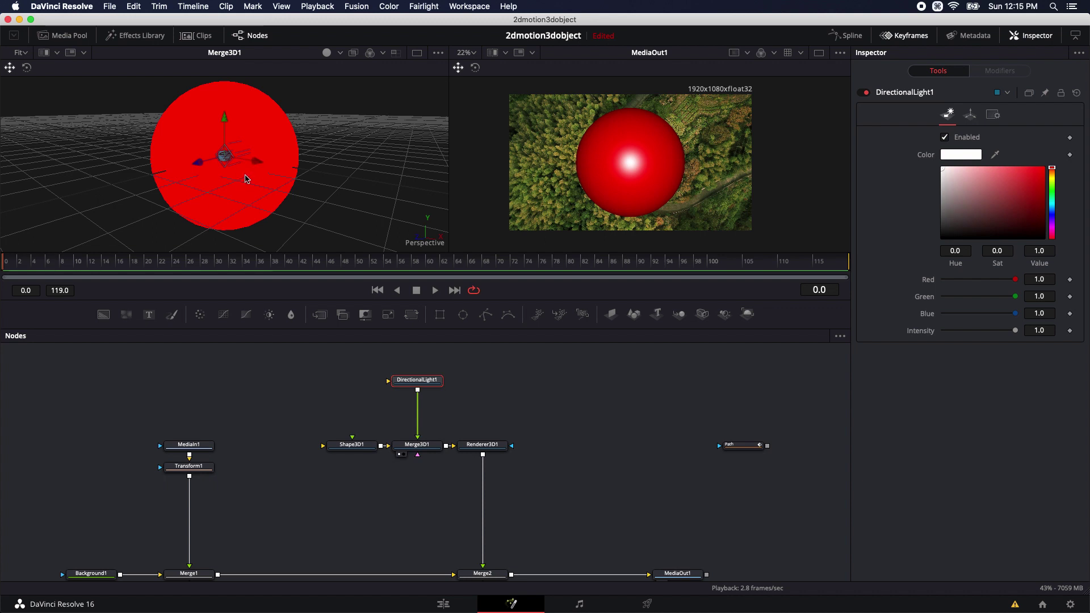
Move the directional light to about 1.53 on X and rotate it to 26.1 on Y and -60.0 on Z
left_click_drag(259, 160, 417, 161)
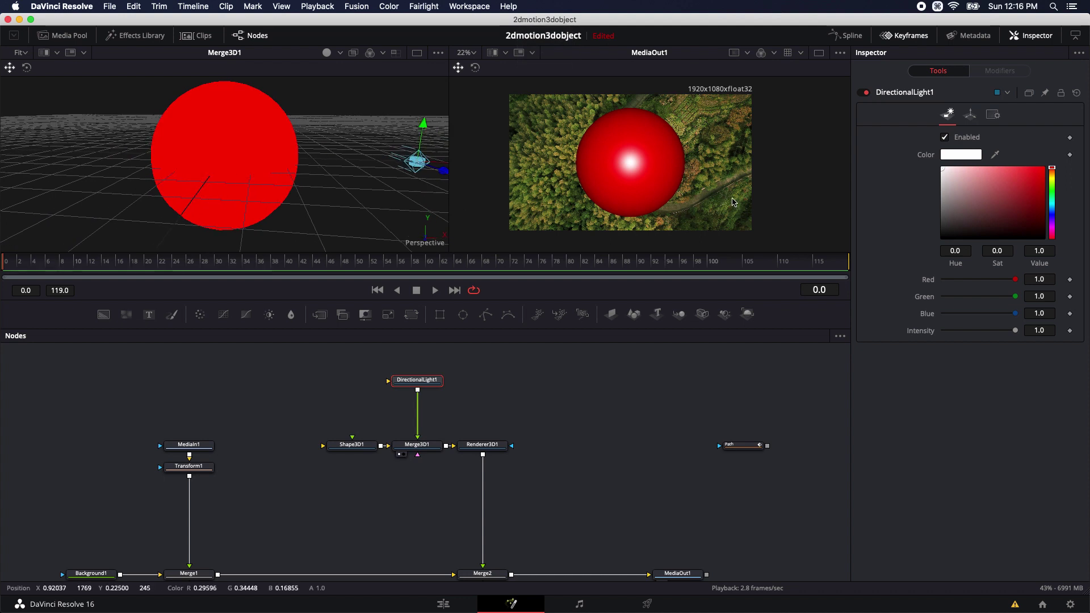
key("super")
scroll(731, 184, "up", 10)
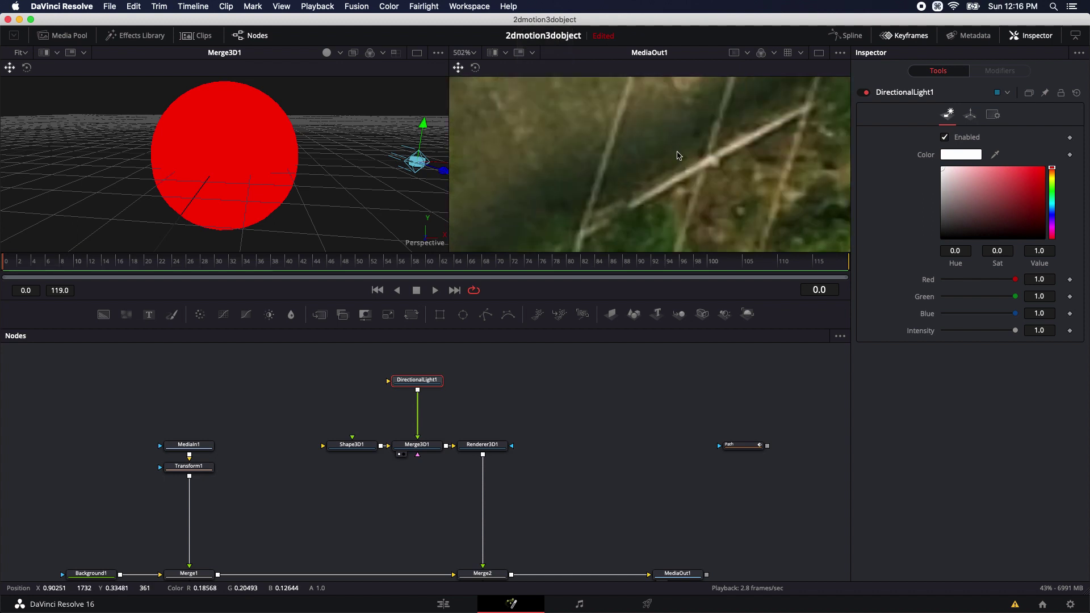
scroll(603, 171, "down", 8)
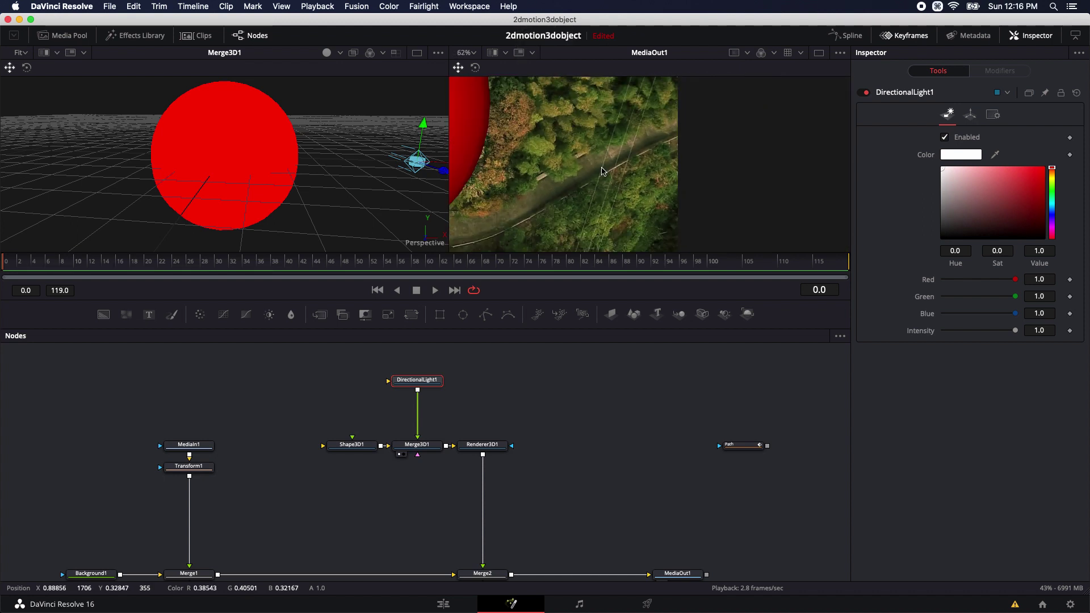
scroll(670, 165, "left", 5)
scroll(722, 189, "right", 10)
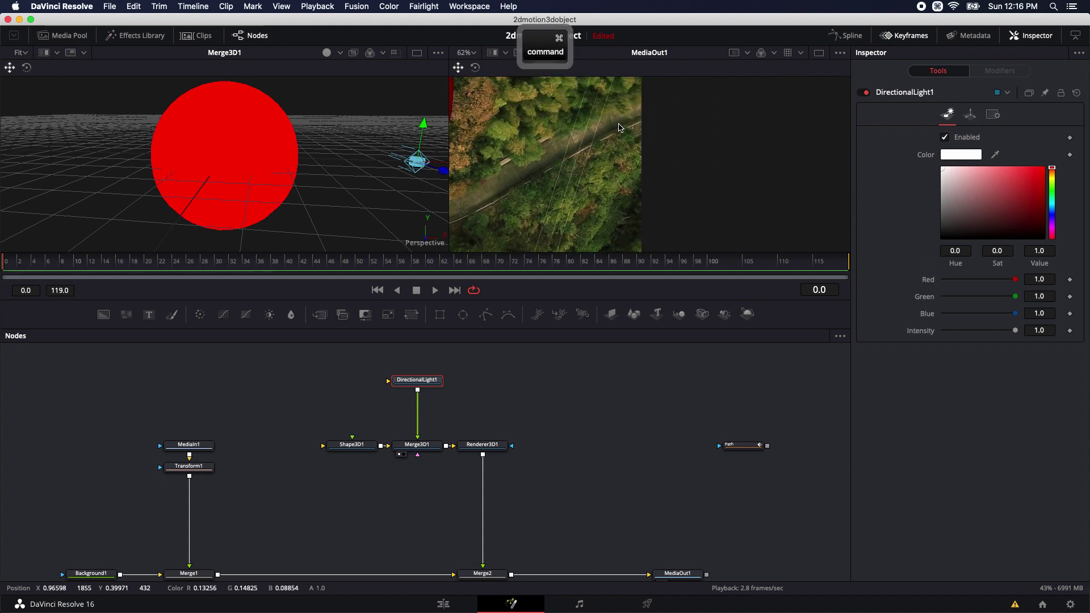
scroll(587, 165, "up", 8)
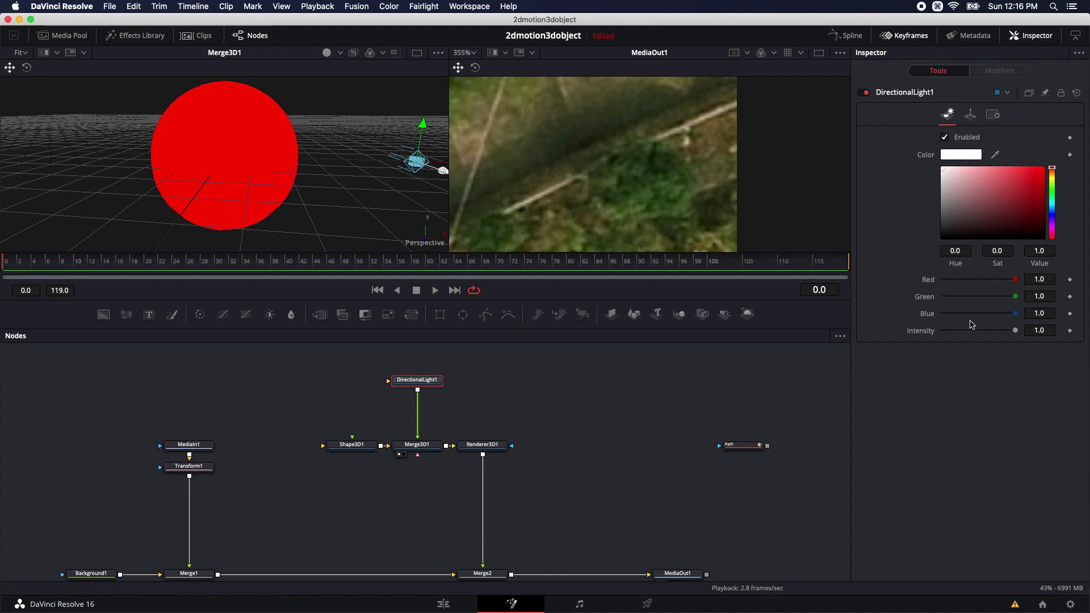
key("ctrl+f")
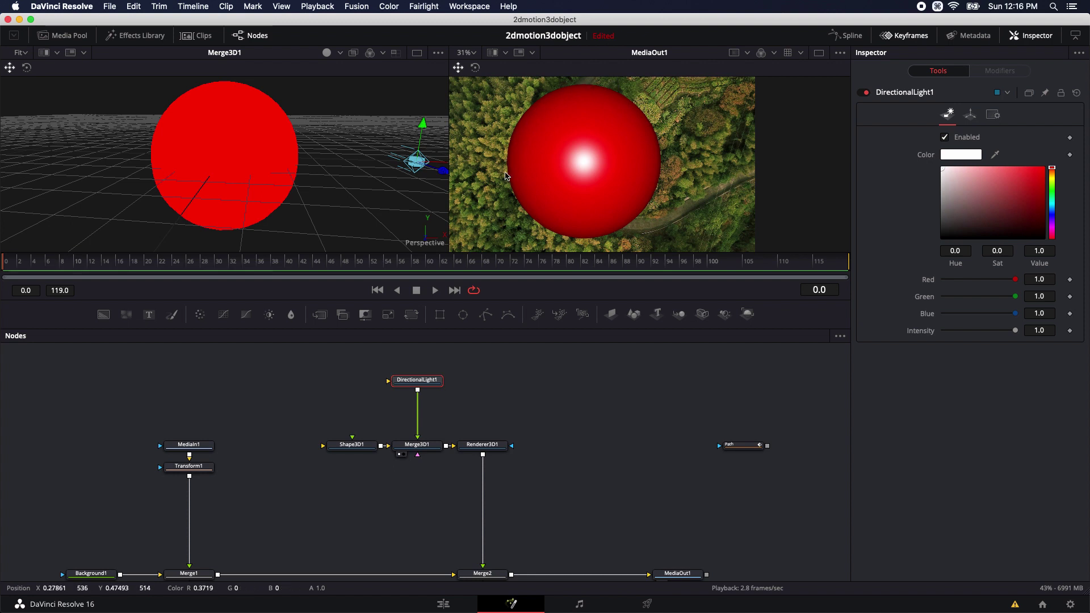
left_click(971, 116)
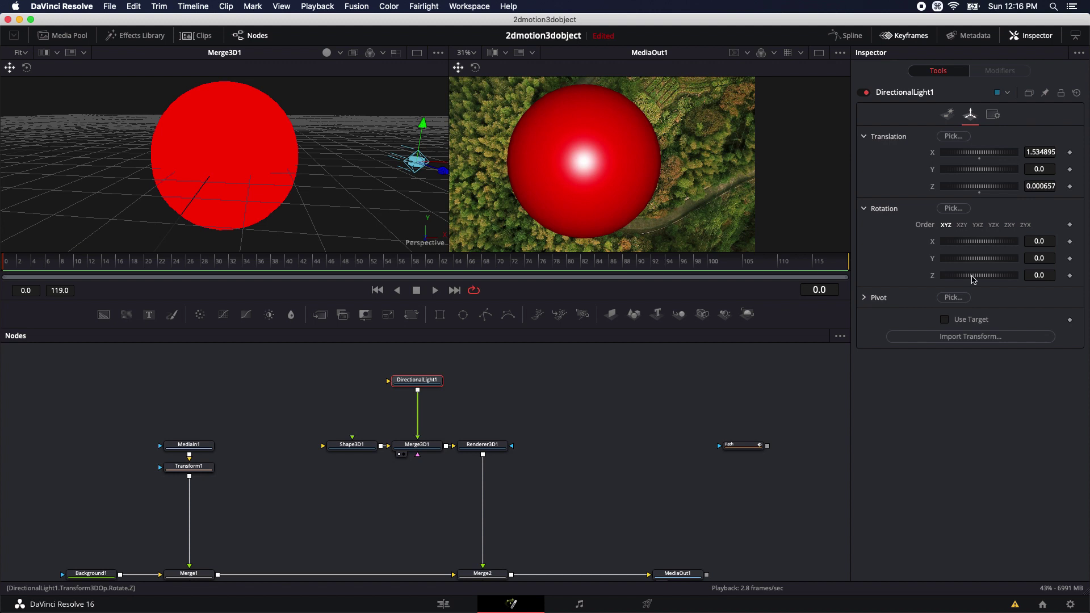
left_click_drag(984, 260, 971, 279)
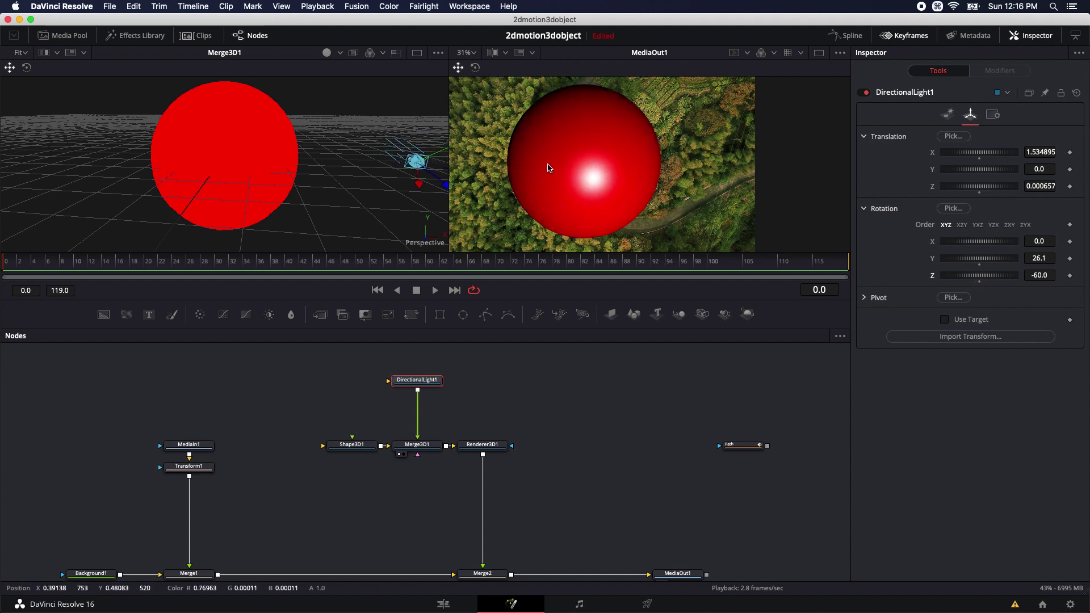
Add an Ambient Light connected to Merge3D1 and place its node above Renderer3D1, beside the directional light
left_click_drag(581, 419, 576, 422)
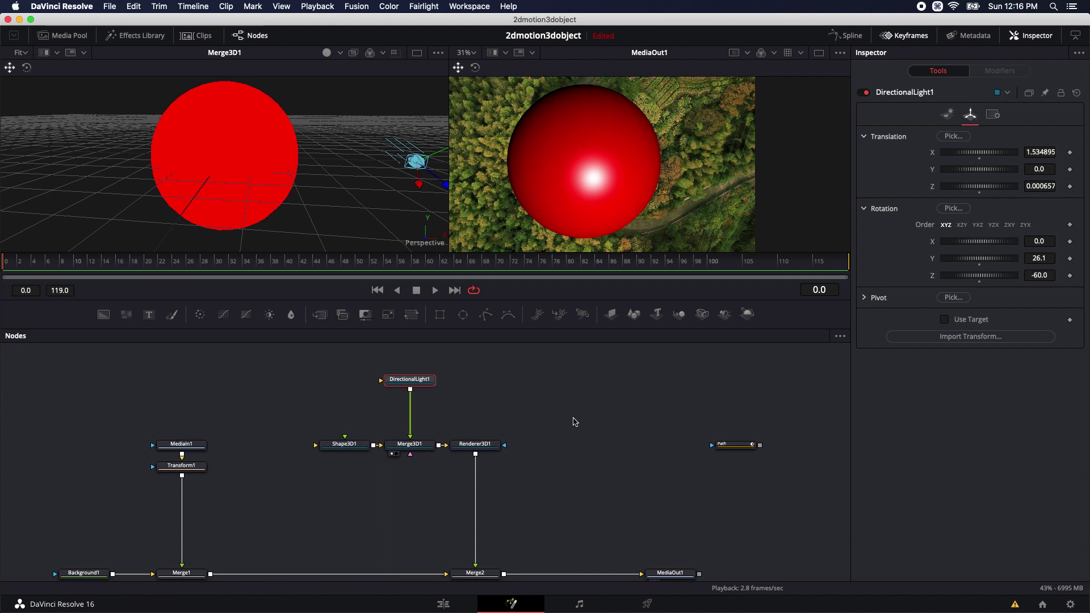
left_click(427, 448)
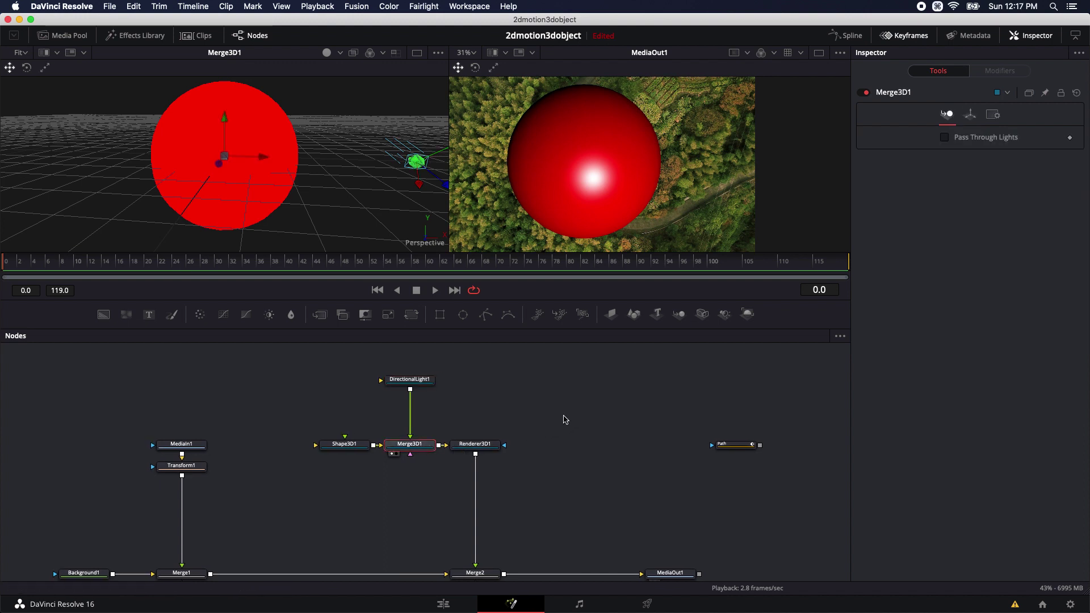
key("shift+space")
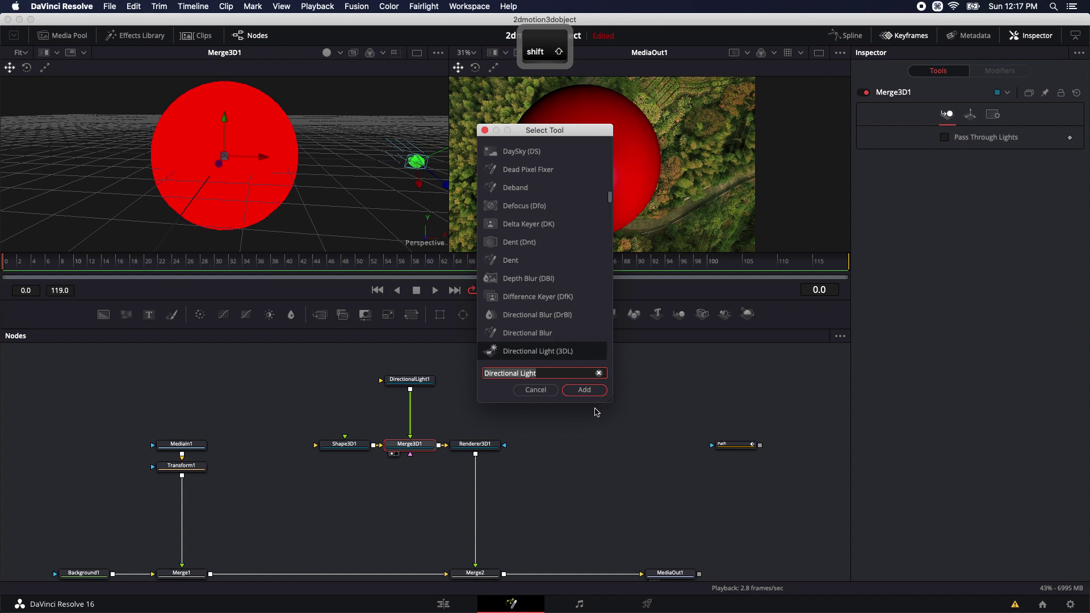
type("light")
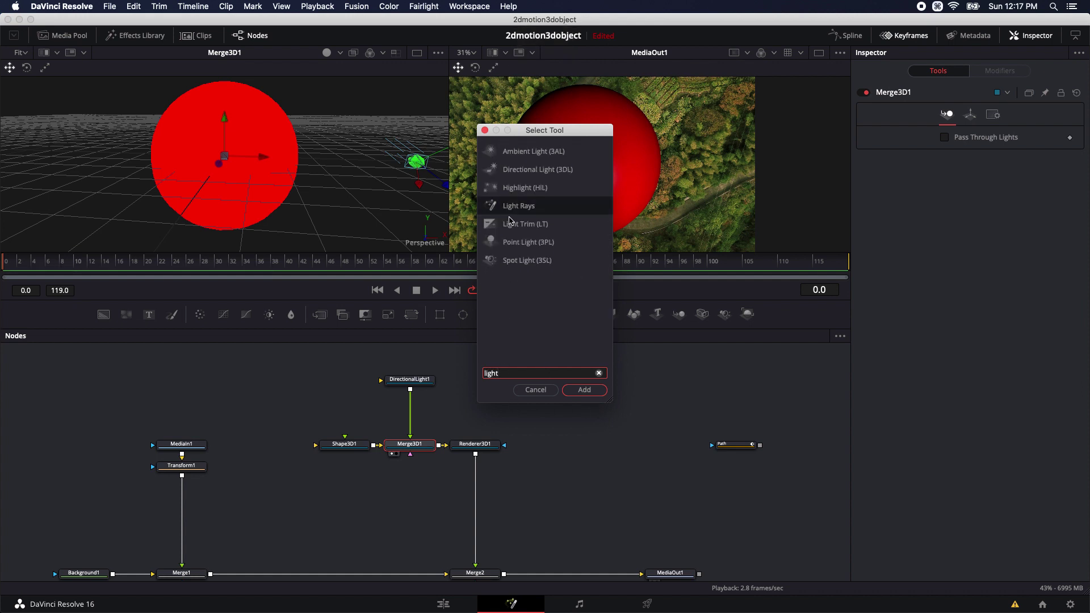
double_click(525, 152)
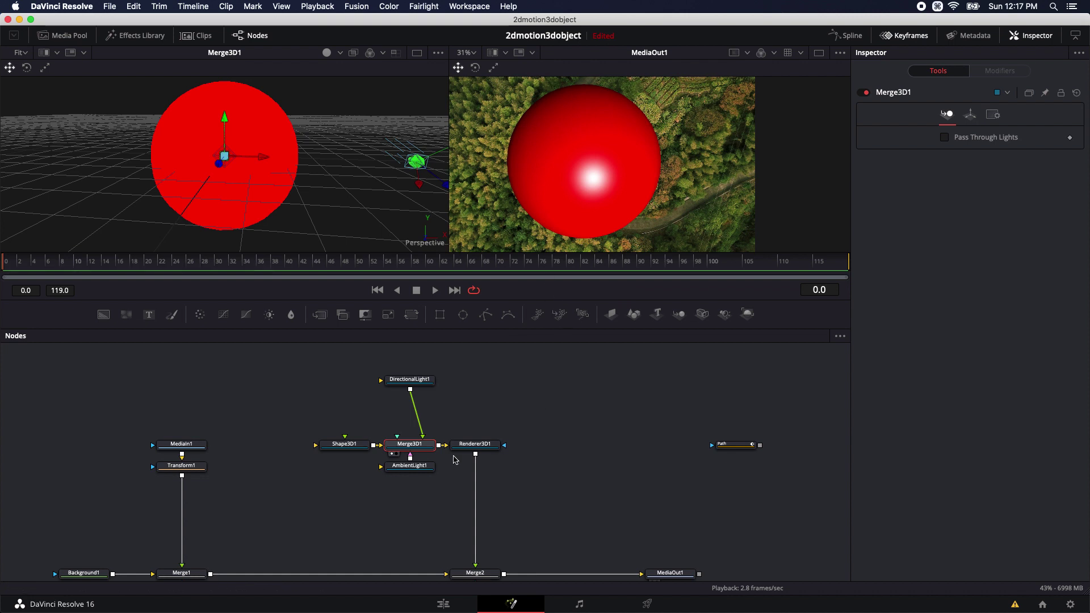
left_click_drag(432, 466, 500, 402)
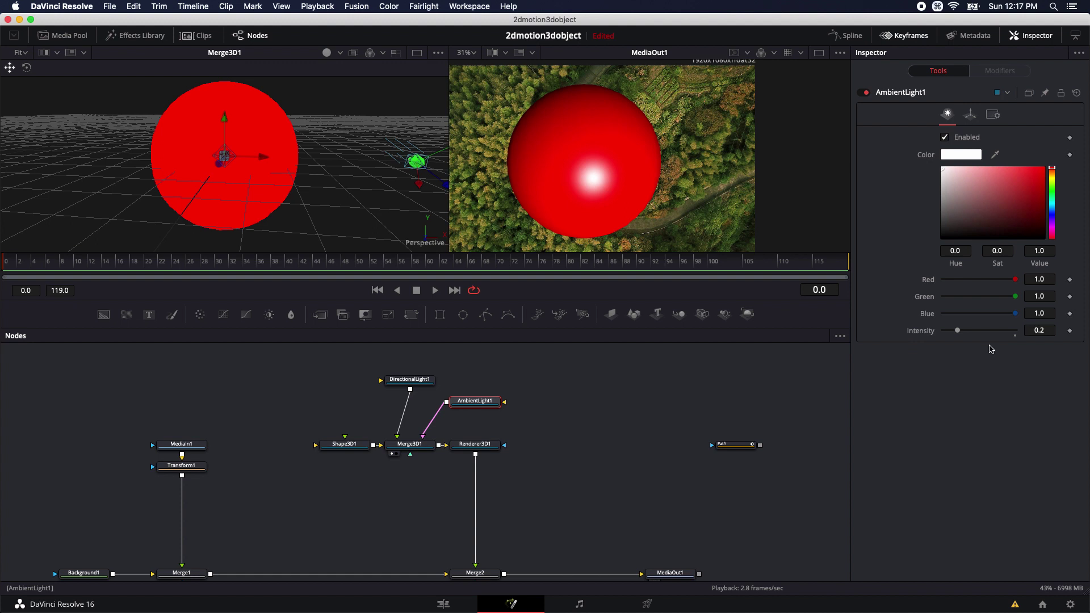
Try the ambient light at full intensity, and settle on an intensity of 0.236
left_click_drag(958, 331, 1067, 341)
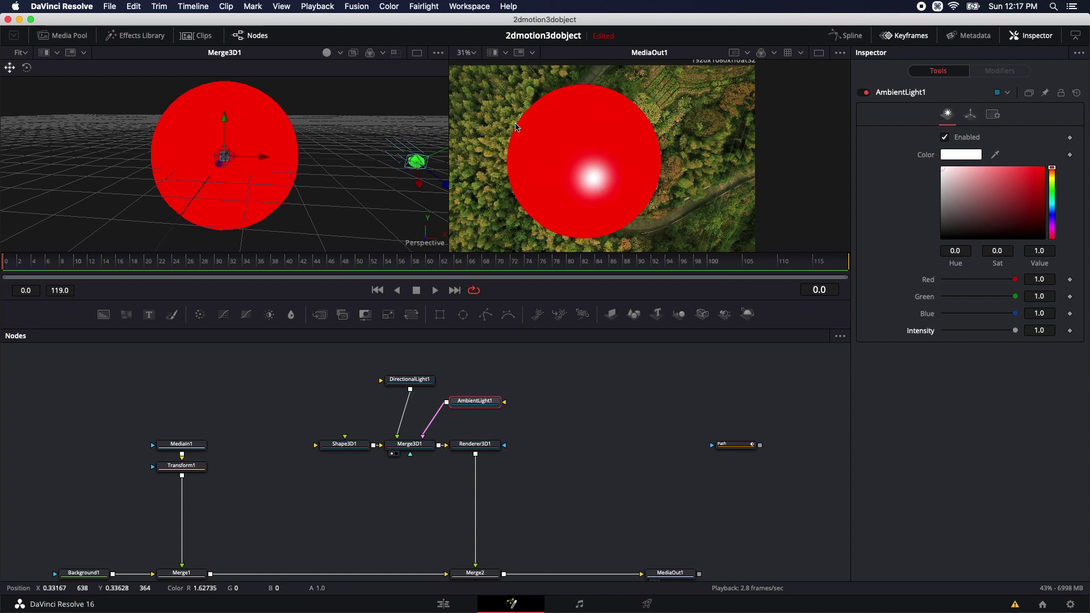
left_click_drag(1016, 330, 956, 331)
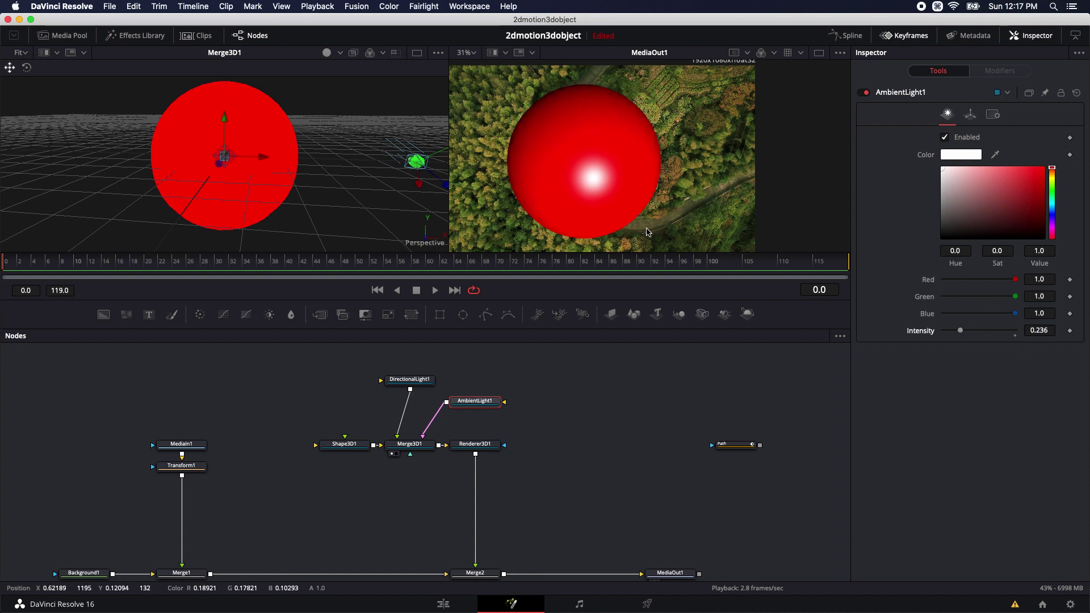
Reduce the DirectionalLight1 intensity to 0.724
left_click(415, 380)
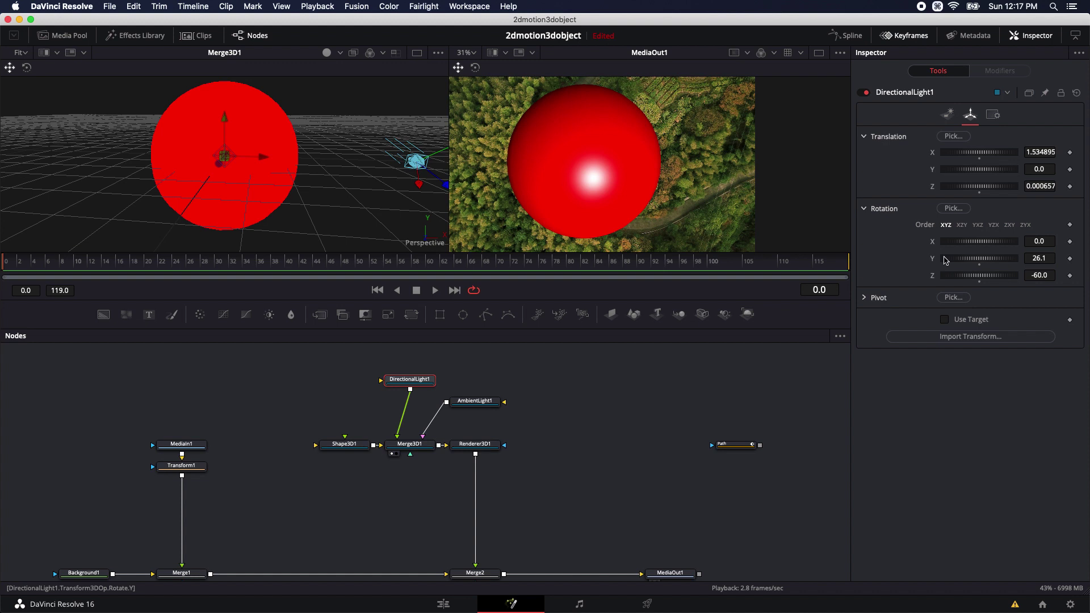
left_click(947, 115)
left_click_drag(1016, 331, 998, 335)
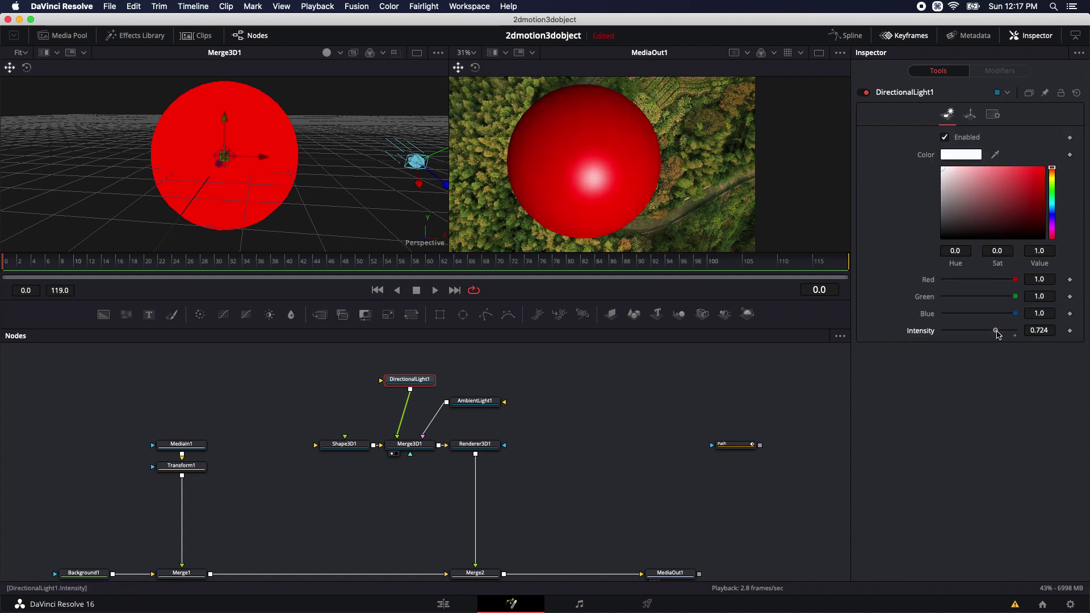
Set the Shape3D1 material's specular exponent to 20.1 and its specular intensity to 0.89
left_click(344, 444)
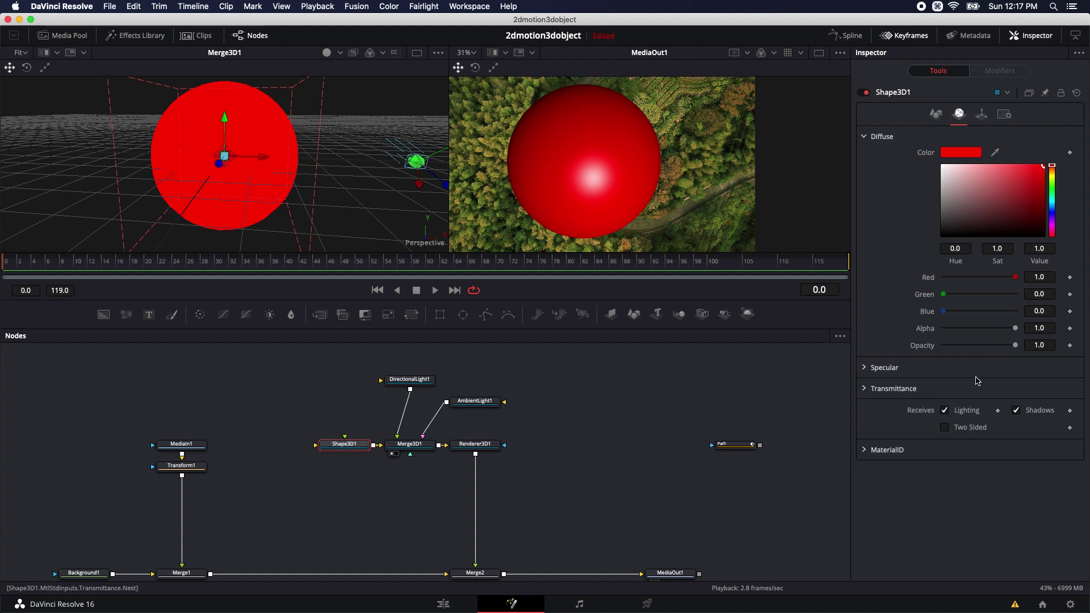
left_click(864, 368)
scroll(889, 330, "down", 3)
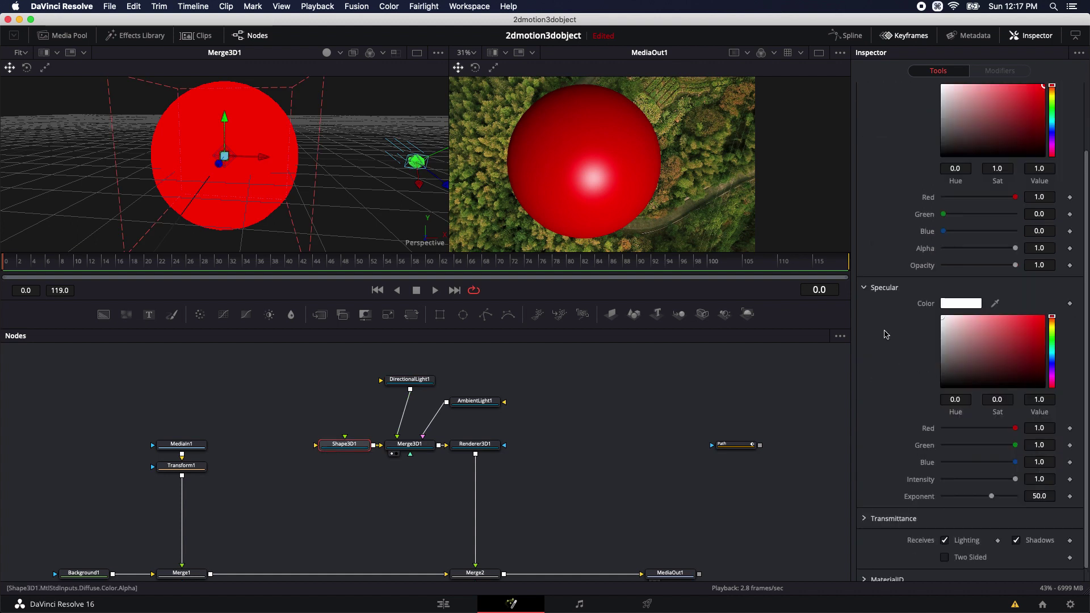
scroll(886, 335, "down", 1)
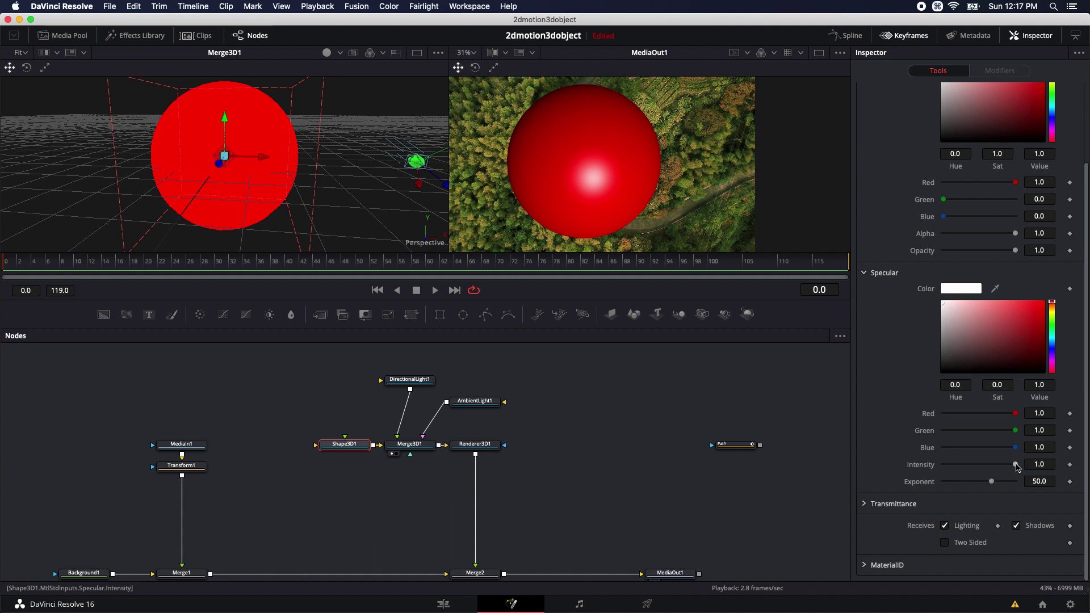
left_click_drag(993, 484, 1007, 465)
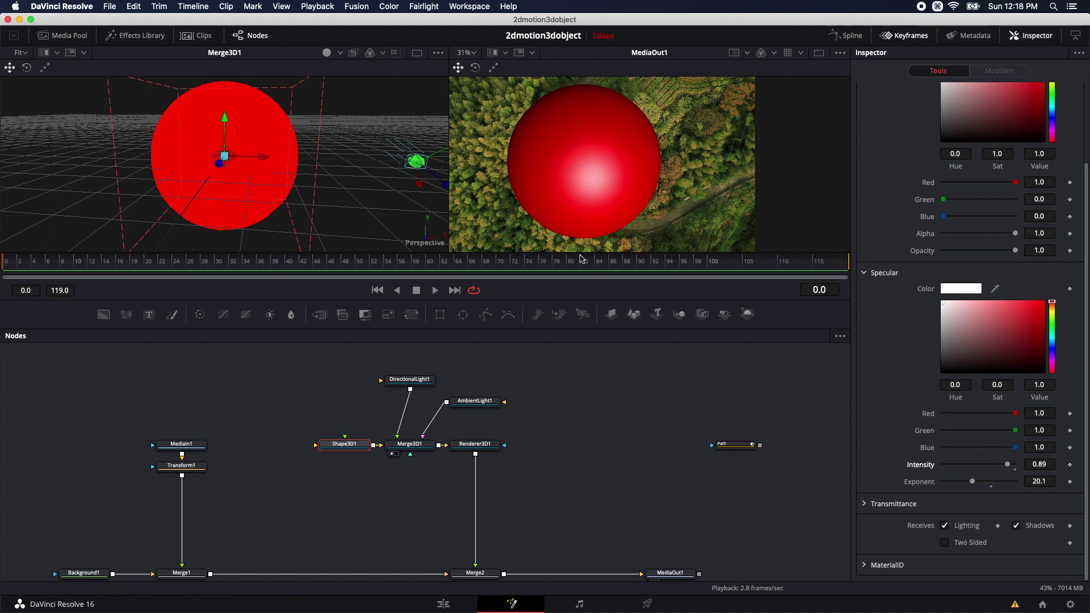
Apply the Rusty metal shader template to the sphere by connecting it to Shape3D1's material input
left_click_drag(617, 426, 678, 433)
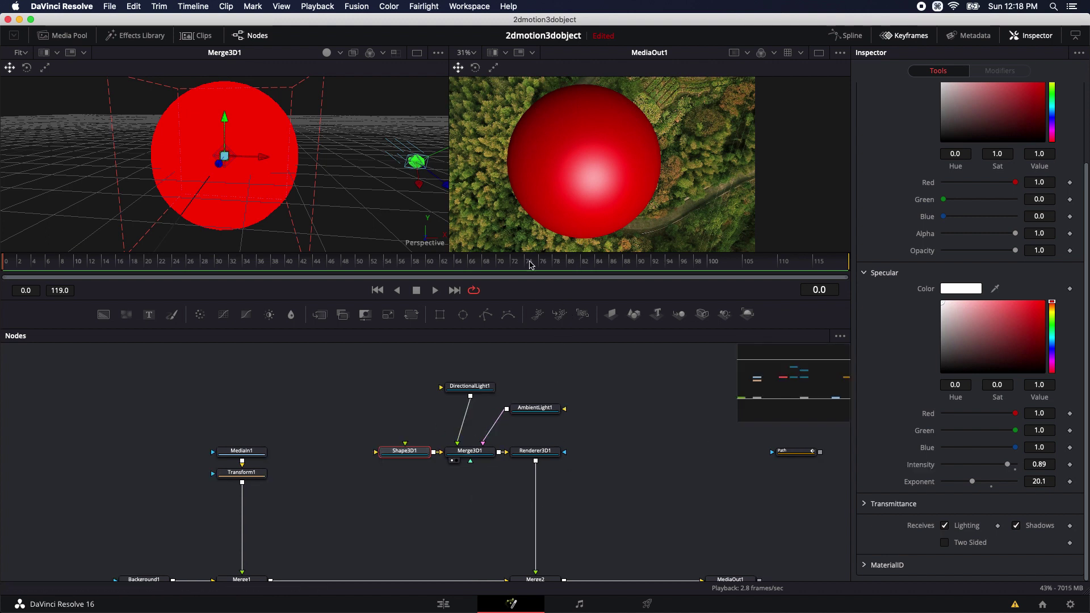
scroll(444, 385, "up", 2)
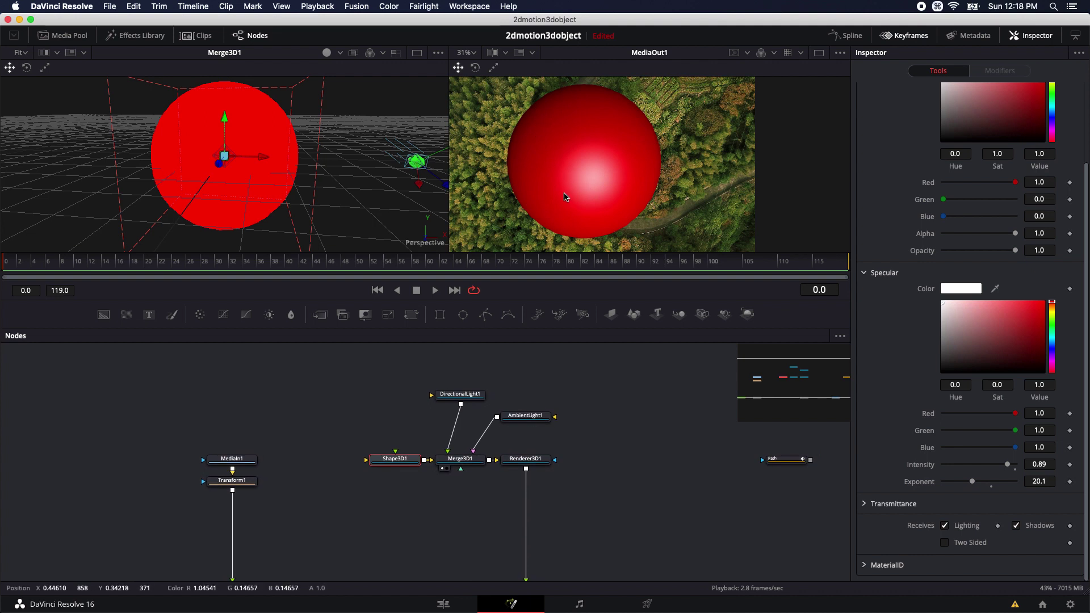
left_click(149, 37)
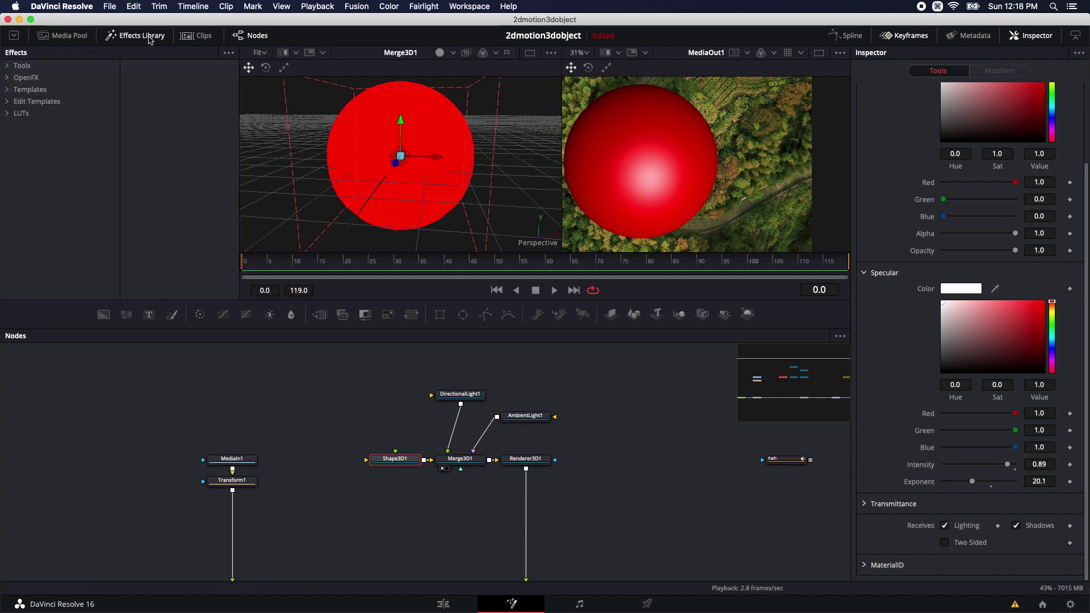
left_click(8, 90)
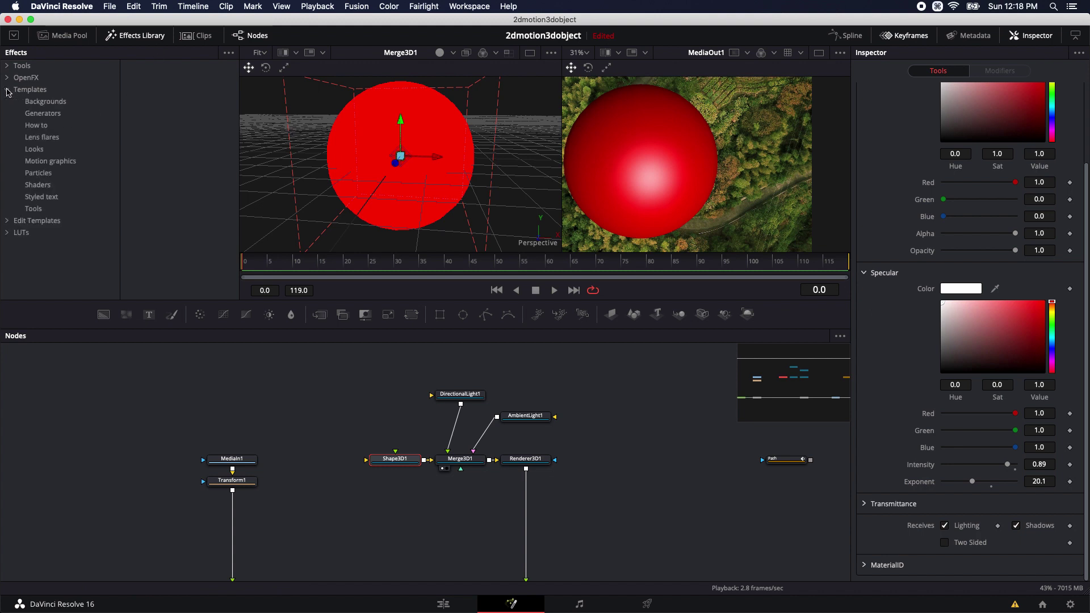
left_click(37, 186)
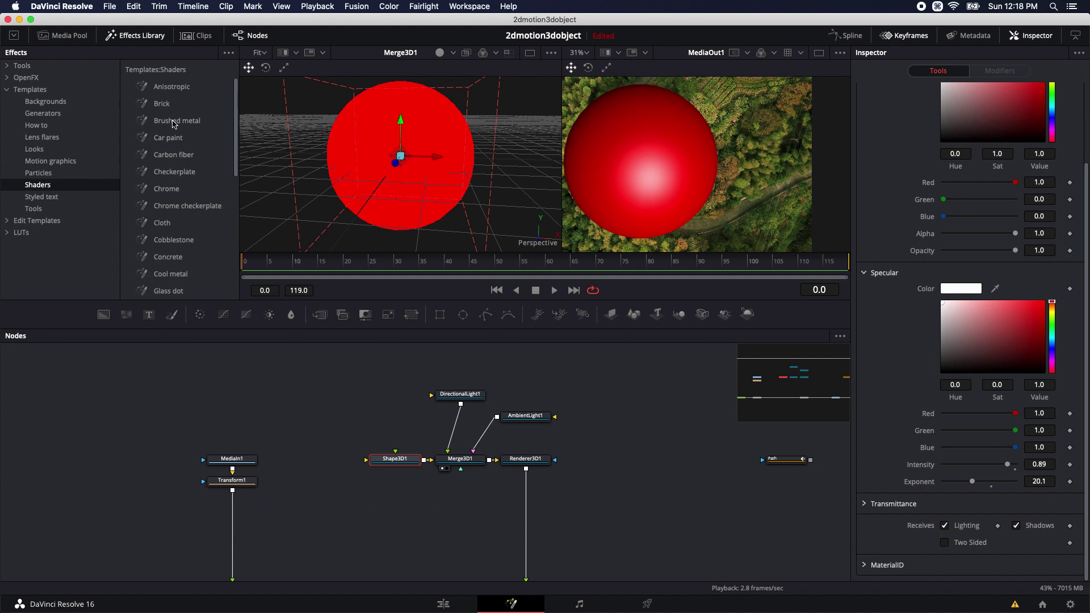
scroll(180, 245, "down", 8)
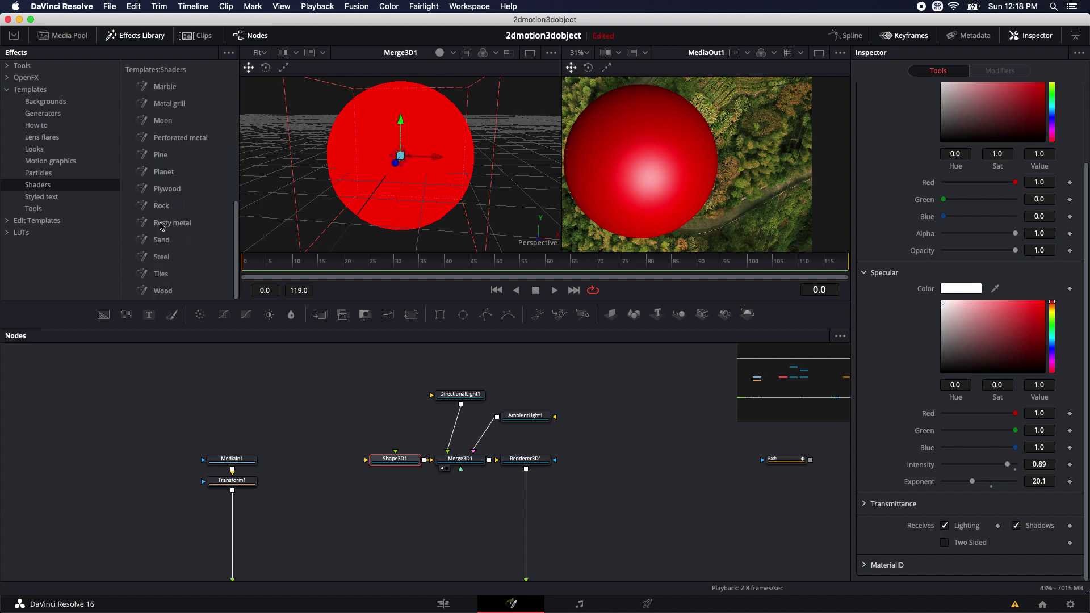
left_click_drag(162, 225, 383, 463)
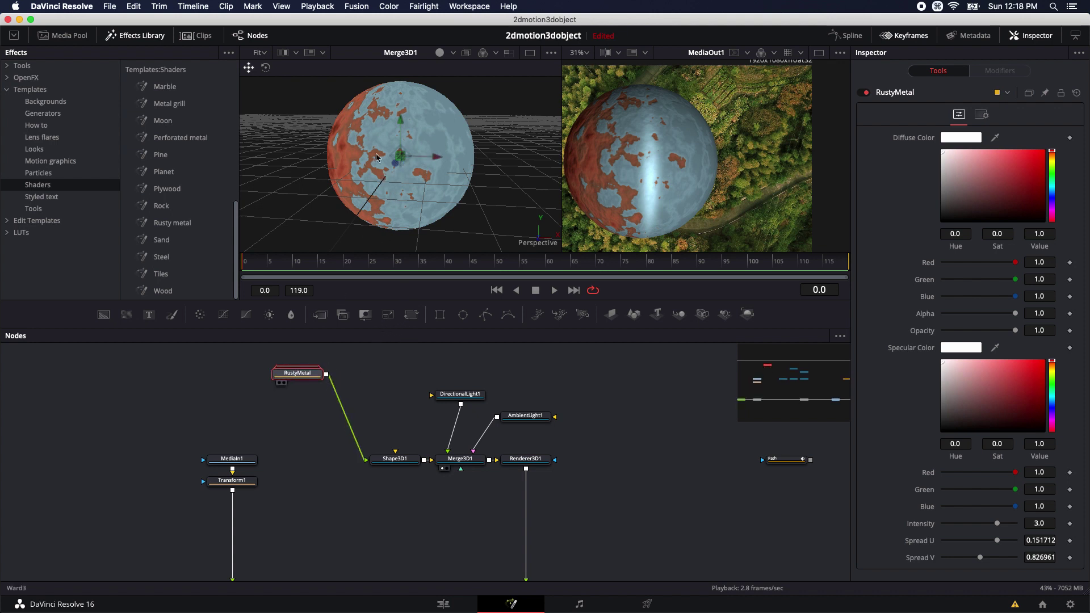
Preview Shape3D1 on its own with the rusty metal material, and return the viewer to Merge3D1
key("1")
left_click_drag(401, 153, 382, 216)
left_click(396, 459)
left_click_drag(419, 137, 412, 141)
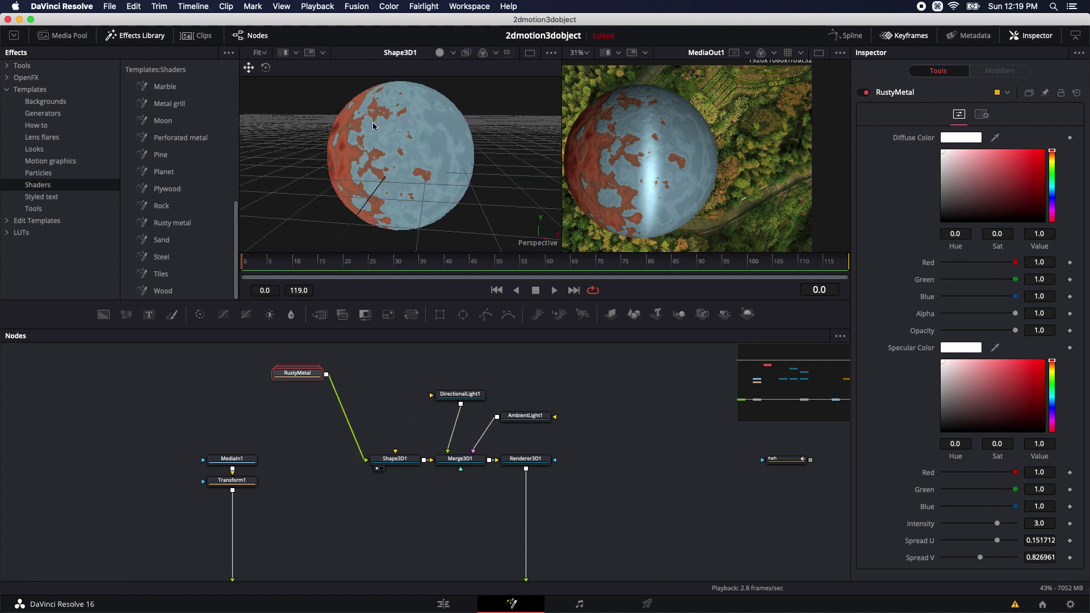
left_click(442, 468)
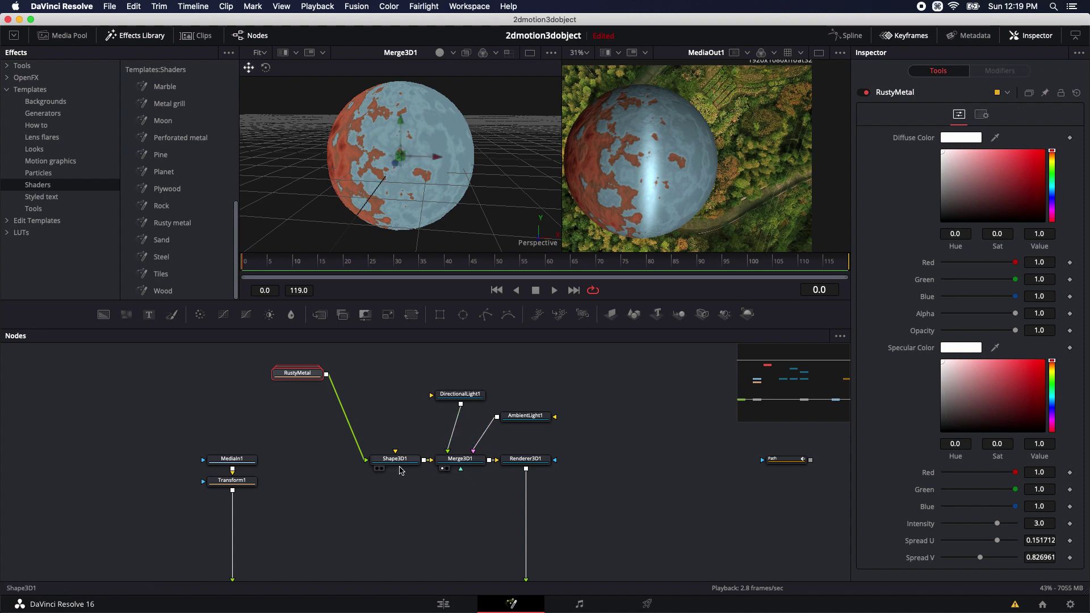
Animate Shape3D1's rotation from 0.0 at frame 0 to X 133.0, Y 185.2, Z 341.7 at frame 119, and set its scale to 0.198
left_click(401, 462)
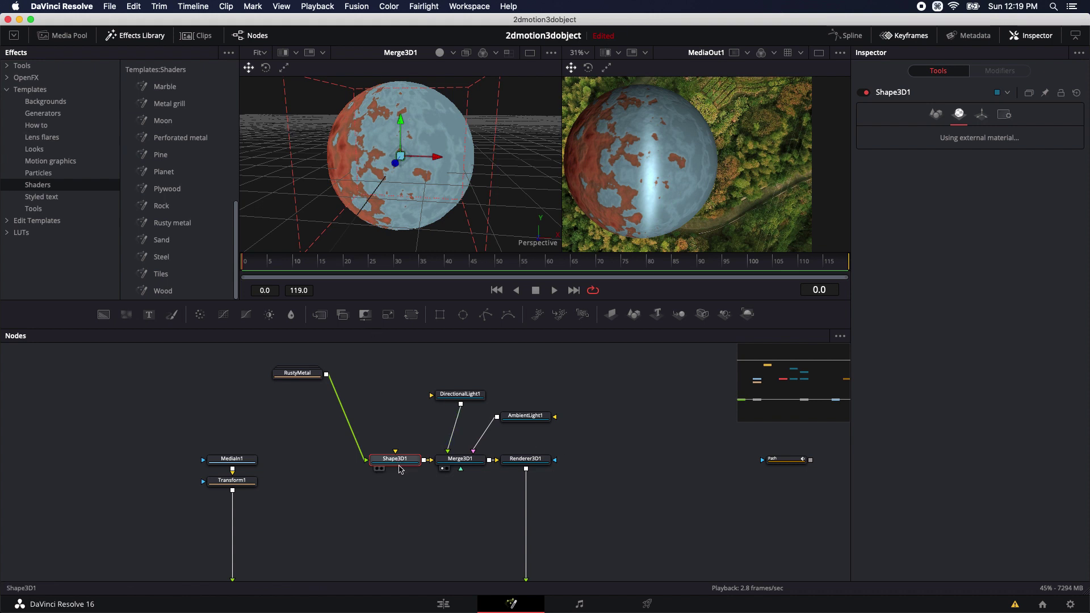
left_click(981, 115)
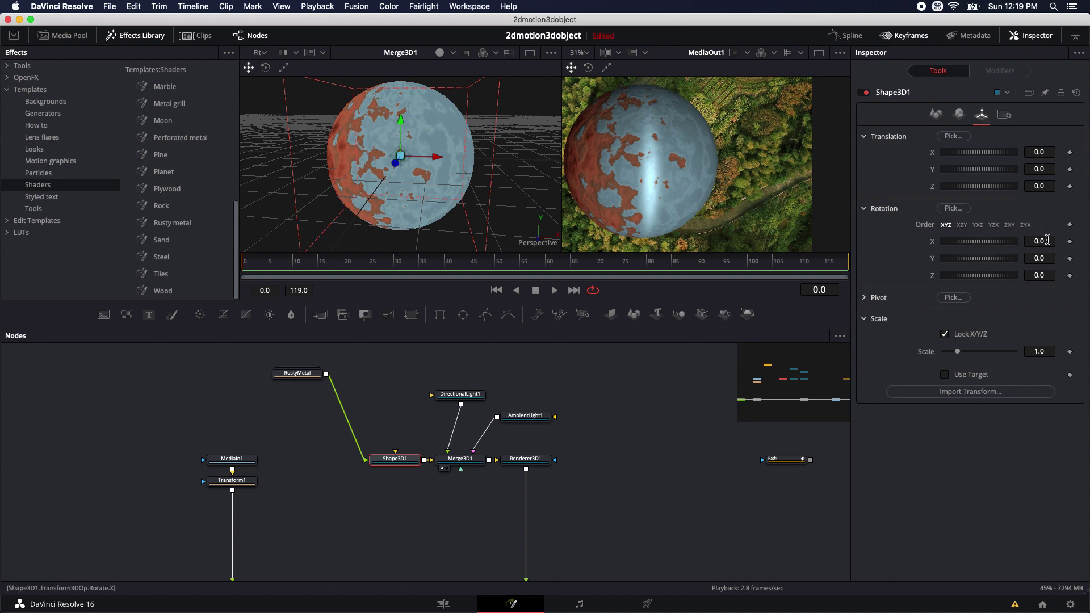
left_click(1070, 242)
left_click(1070, 259)
left_click(1070, 276)
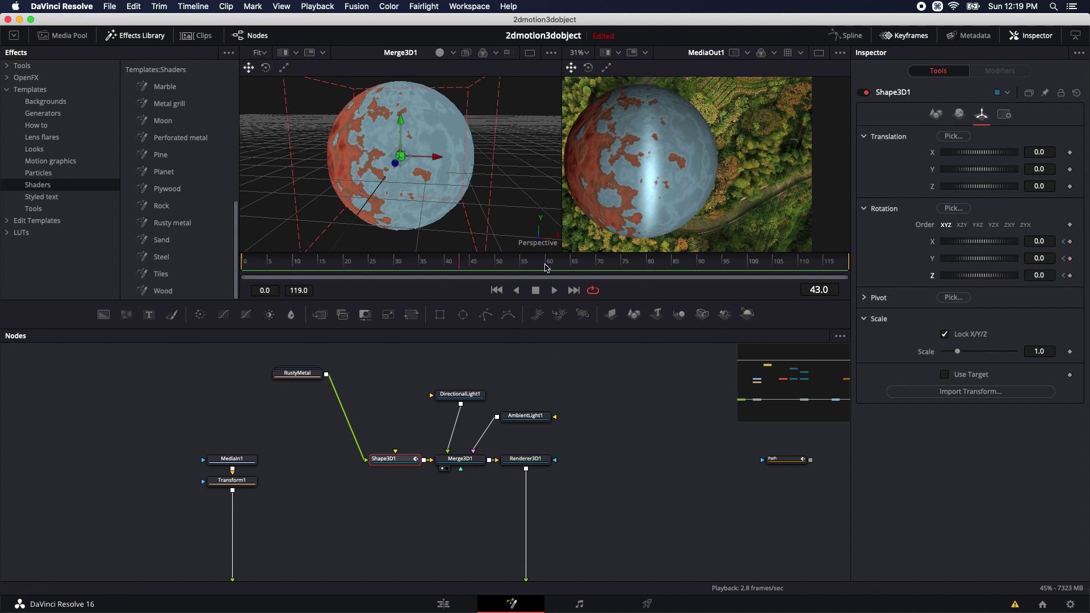
left_click_drag(970, 249, 968, 280)
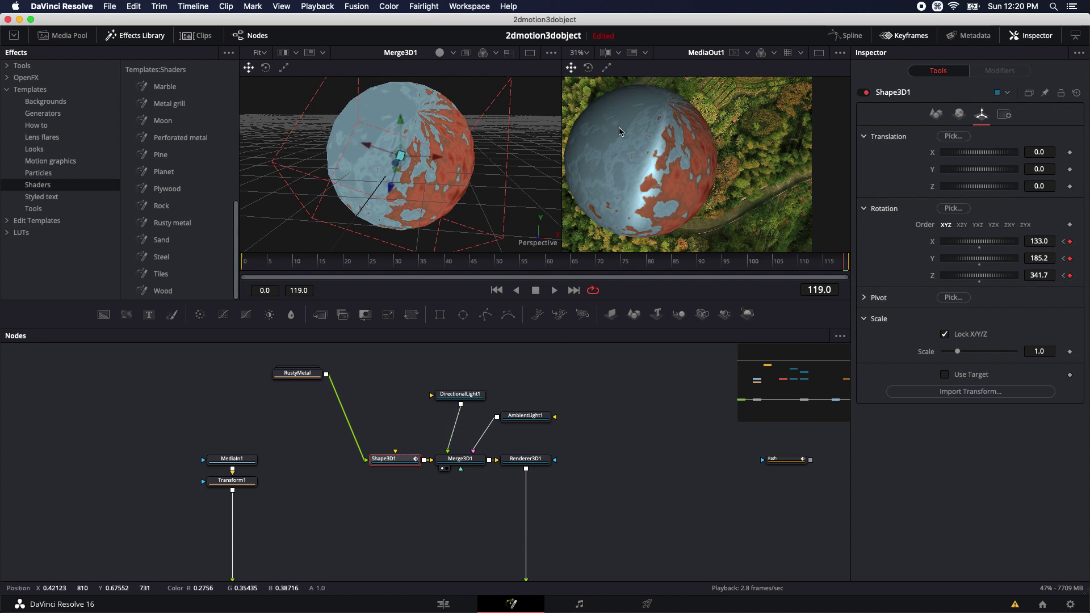
left_click_drag(959, 356, 946, 356)
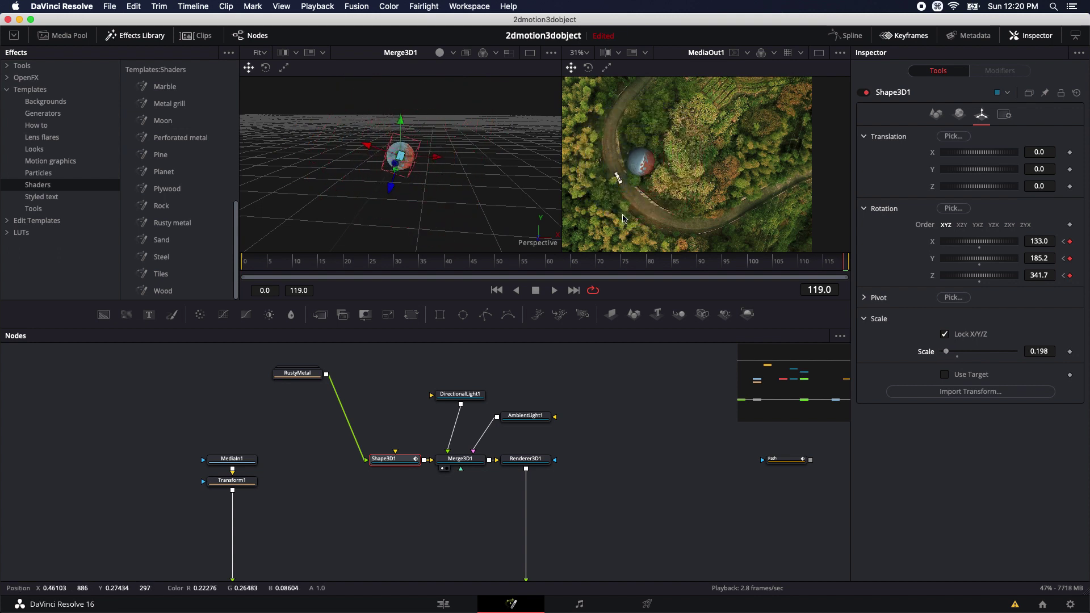
Show only an enlarged MediaOut1 view with the effects library hidden, and play the sphere's rotation from frame 0
left_click(237, 264)
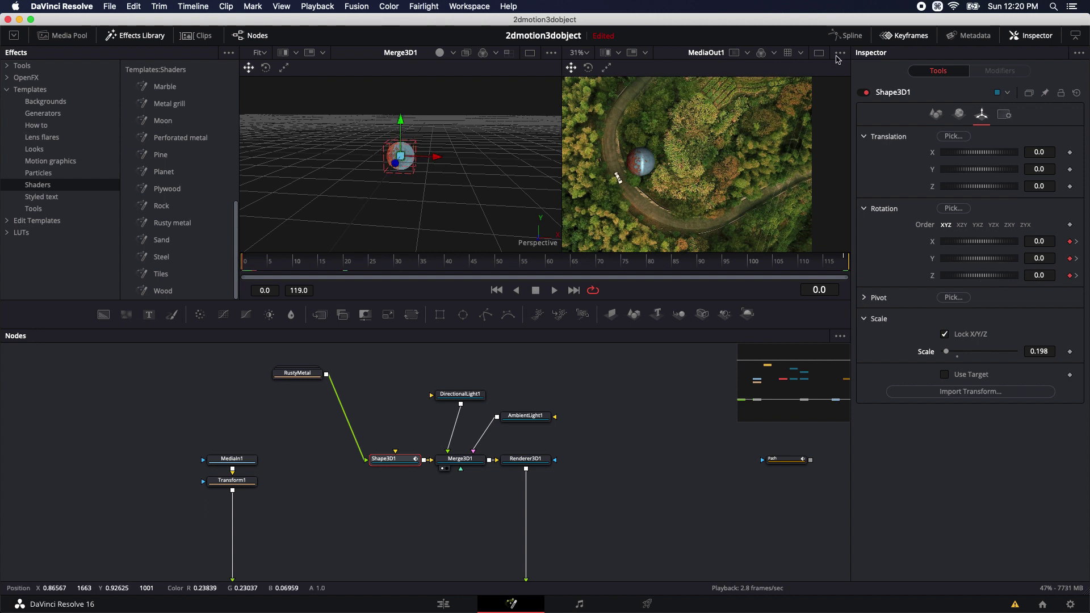
left_click(819, 52)
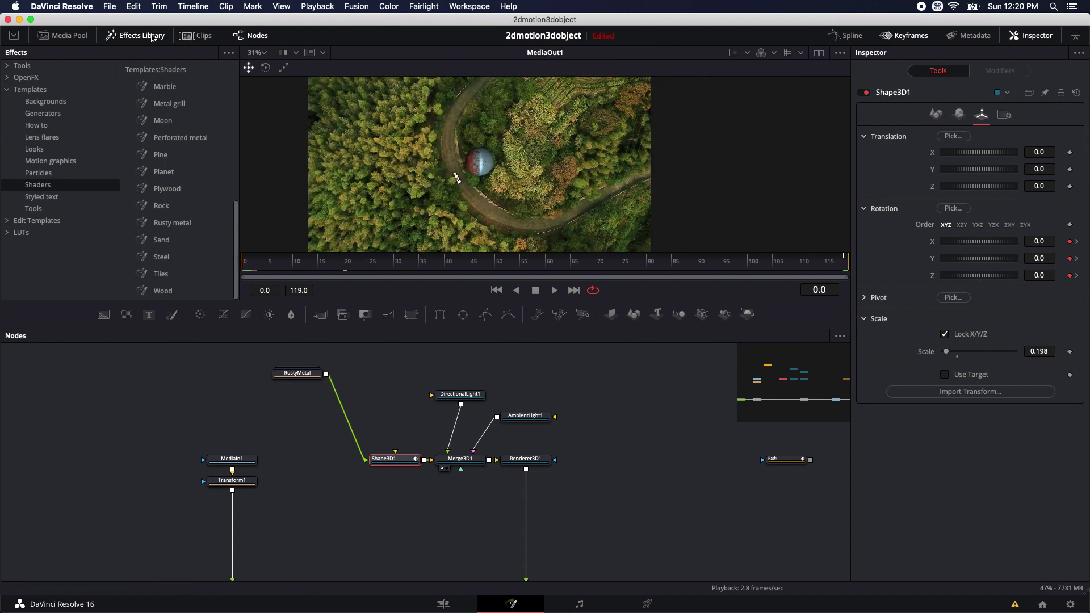
left_click(131, 36)
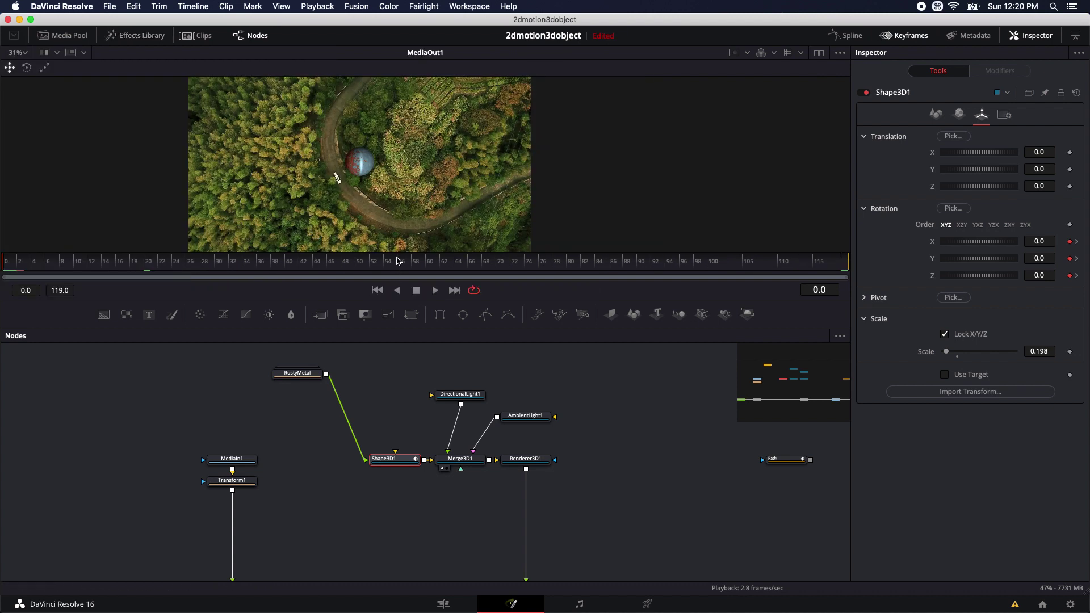
left_click_drag(399, 260, 404, 333)
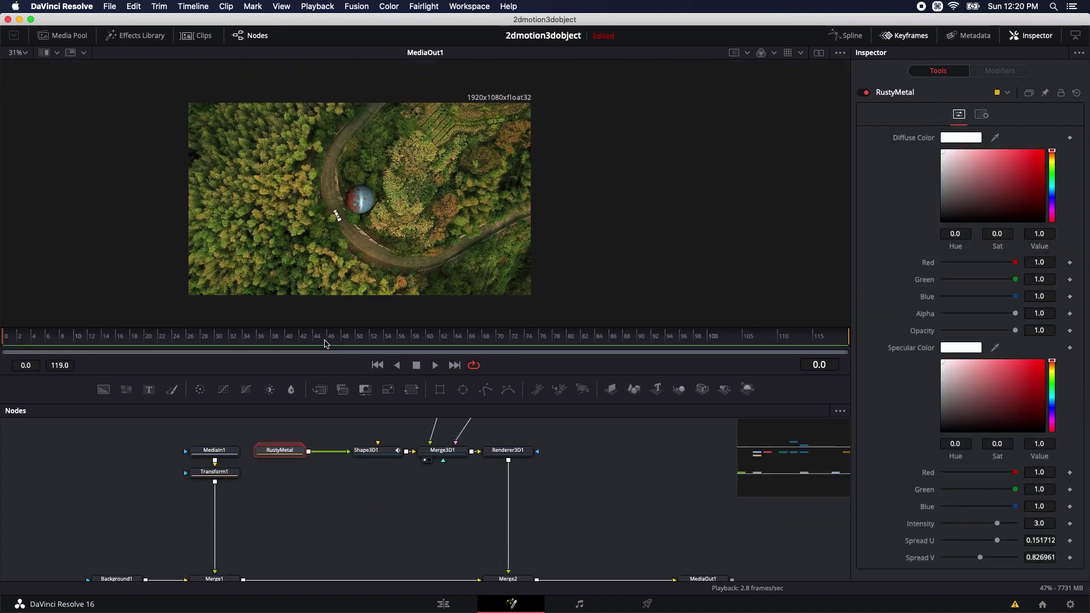
key("space")
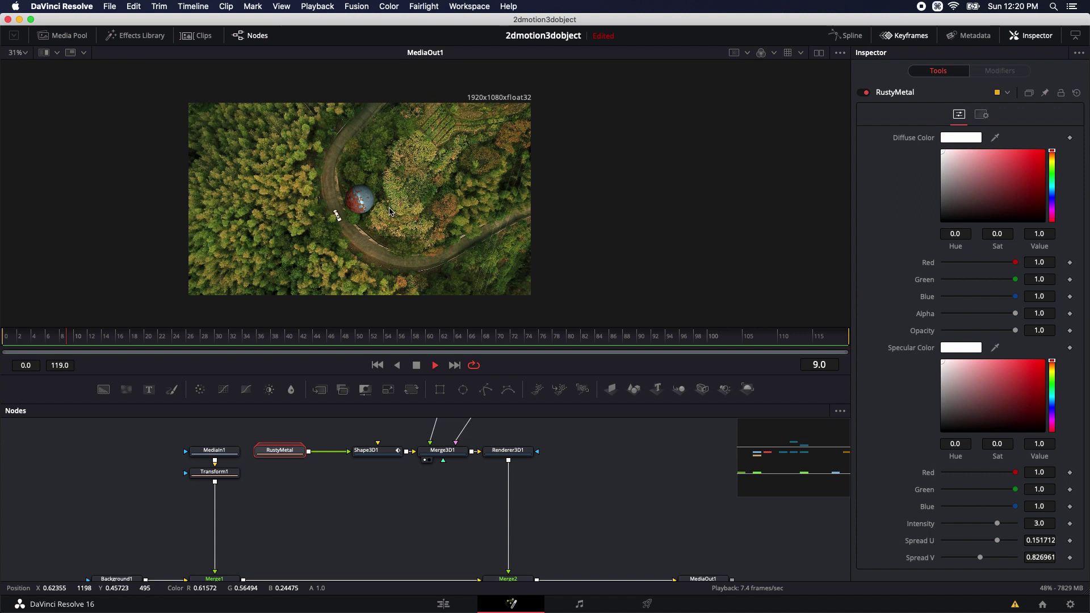
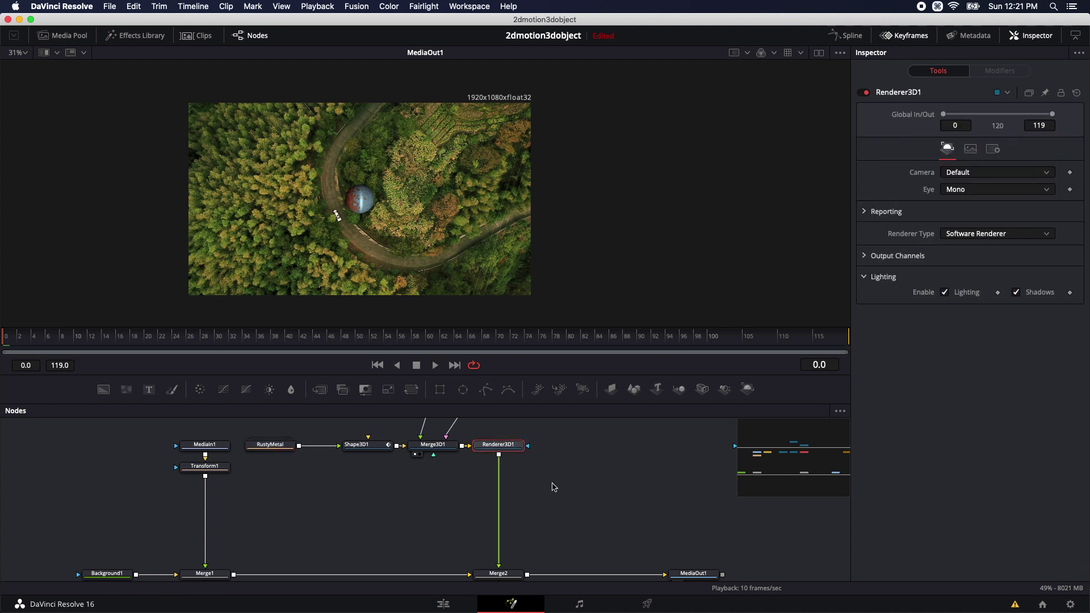
Insert a Transform node between Renderer3D1 and Merge2
left_click(412, 389)
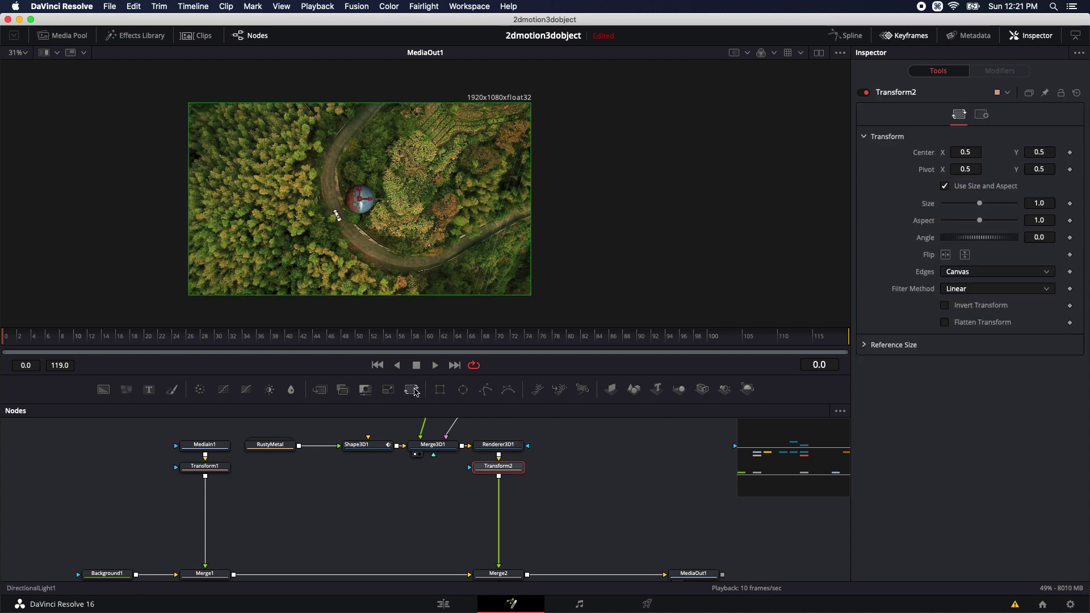
Move Transform2 farther down its connection toward Merge2 and add a Path modifier to its Center
left_click_drag(497, 494, 497, 515)
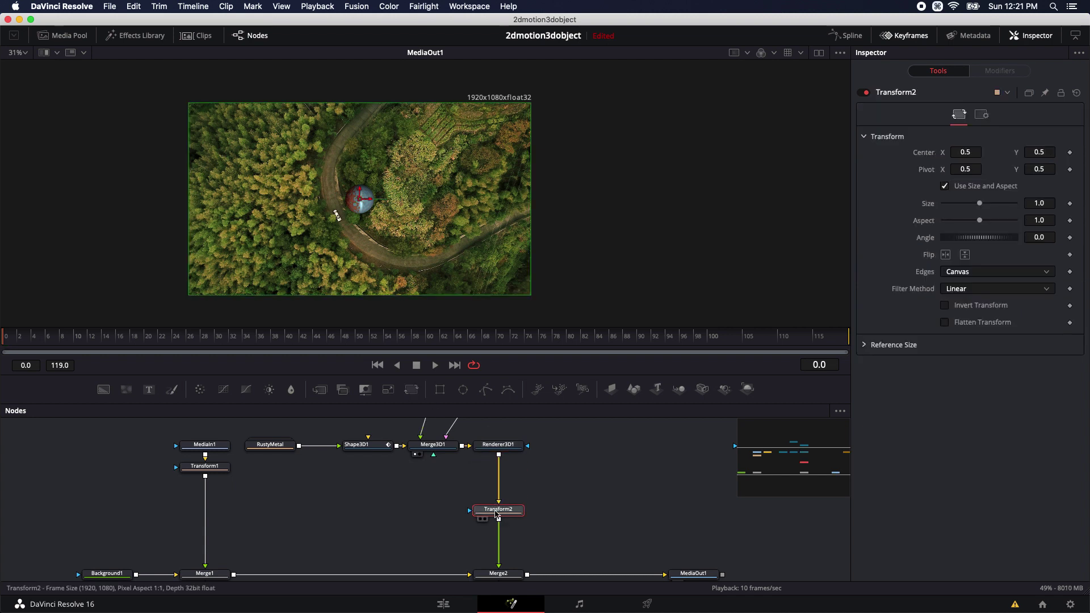
right_click(926, 157)
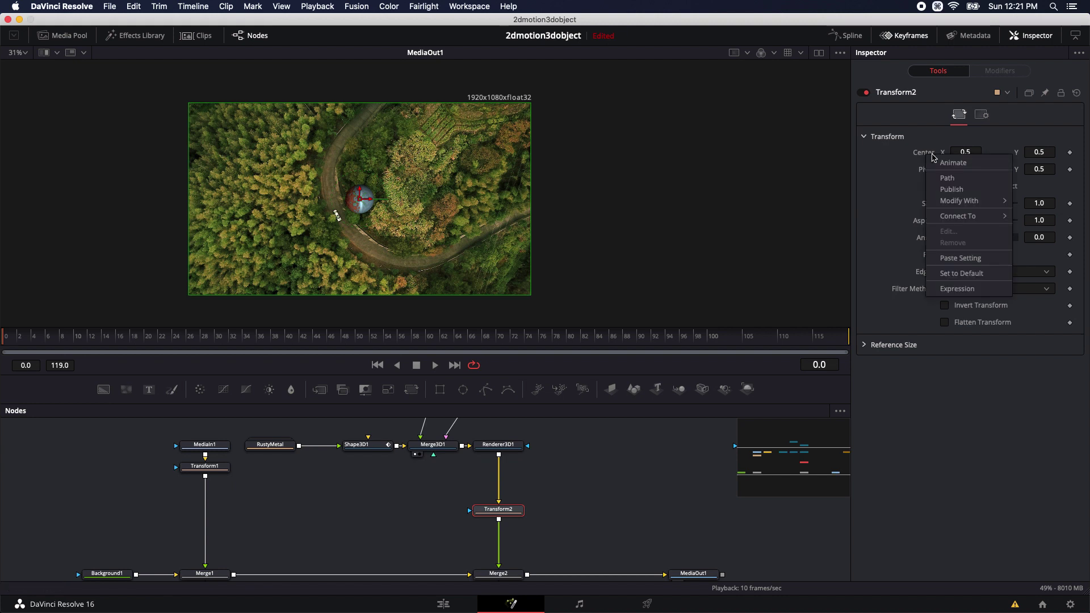
left_click(958, 180)
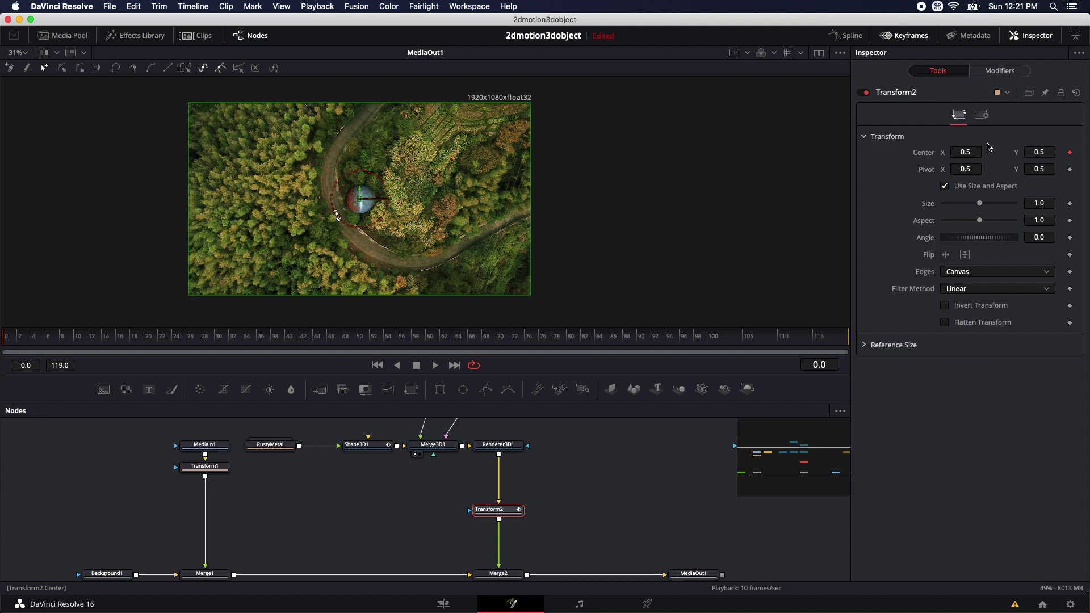
Remove the Displacement keyframe from Transform2's path modifier and connect its shape animation to the published Path: Polyline value
left_click(1000, 72)
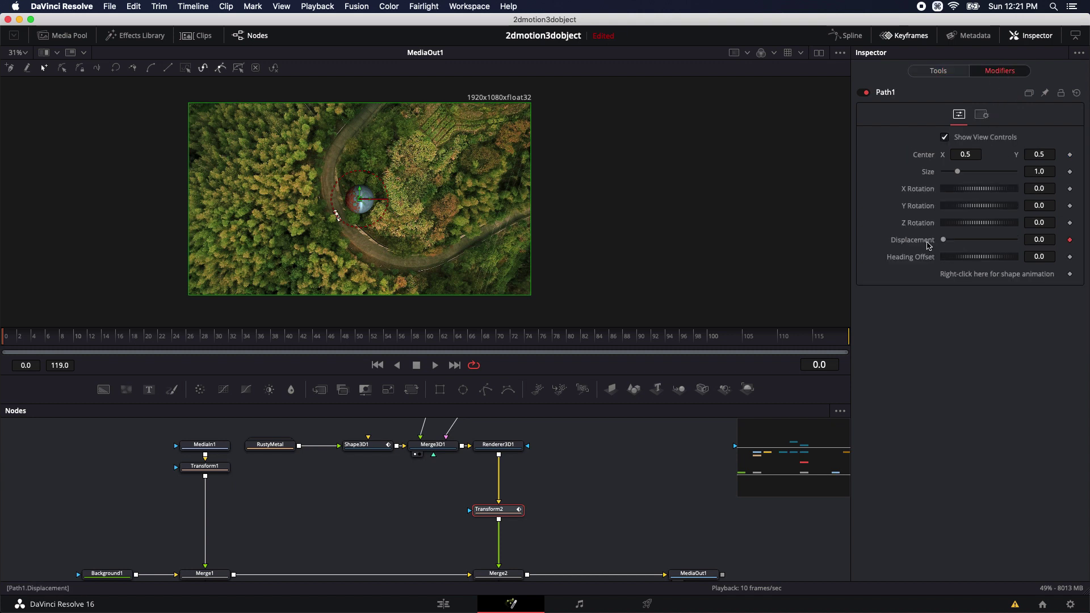
left_click(1071, 241)
right_click(997, 275)
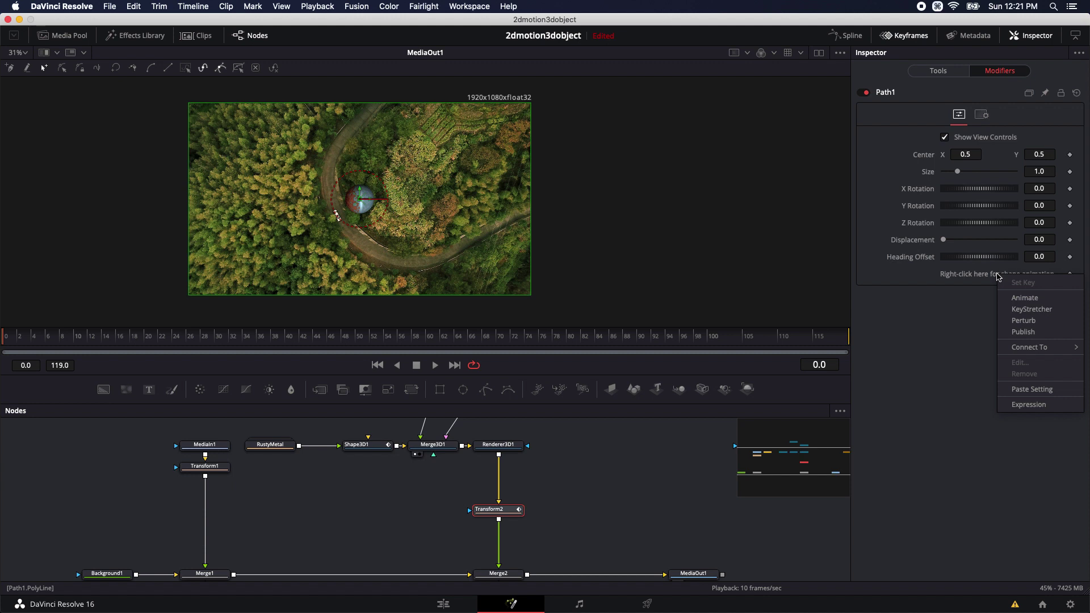
mouse_move(1029, 347)
mouse_move(951, 350)
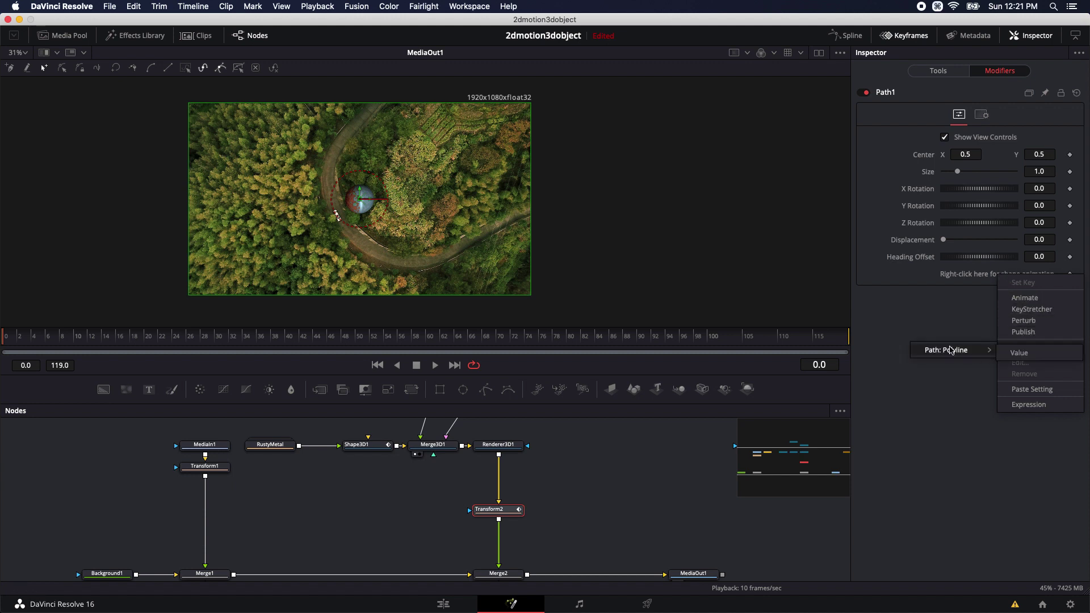
left_click(1019, 354)
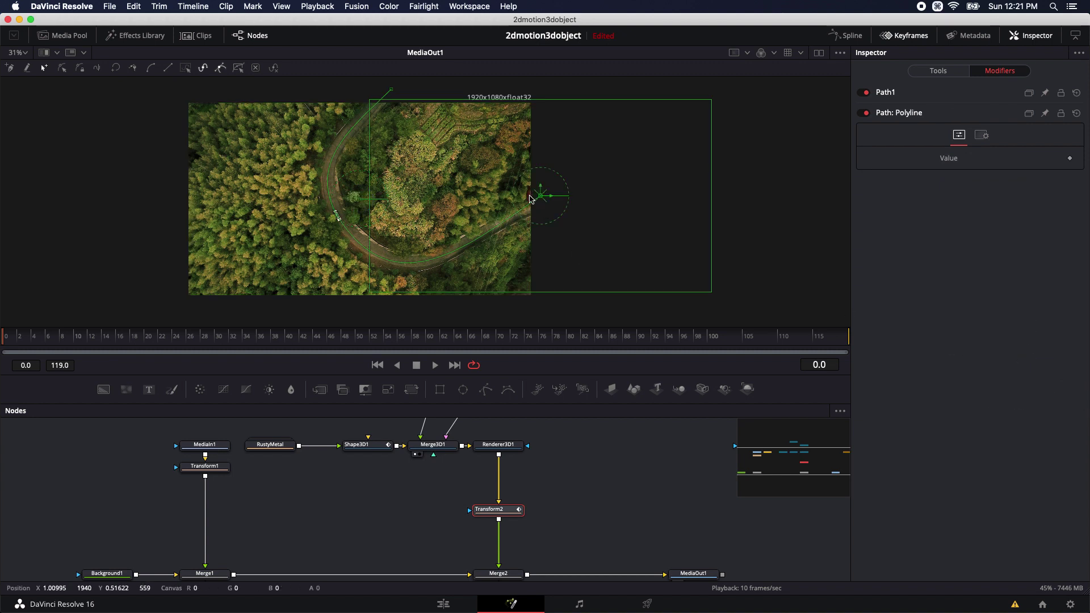
Test Path1's displacement along the road, and keyframe it from 0.0 at frame 0 to 1.0 at frame 119
left_click(886, 92)
left_click_drag(944, 240, 1022, 241)
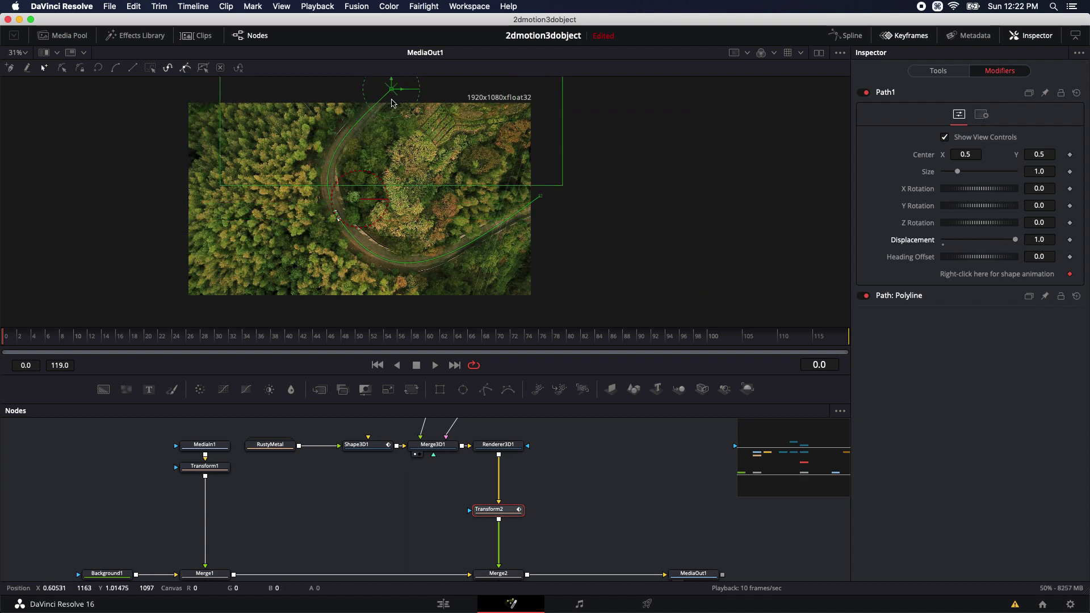
left_click_drag(1016, 240, 943, 241)
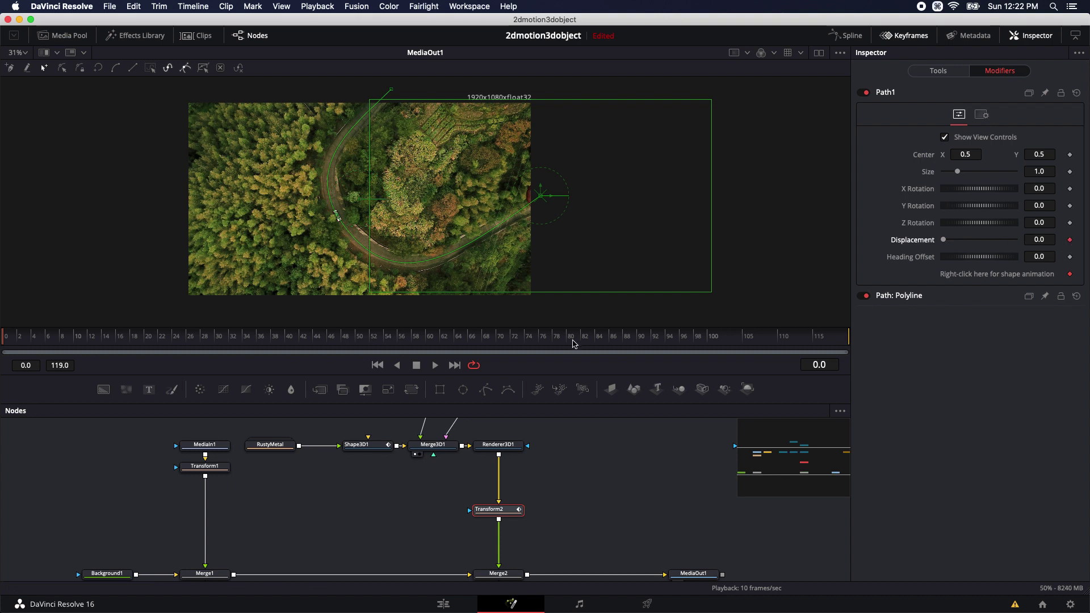
key("End")
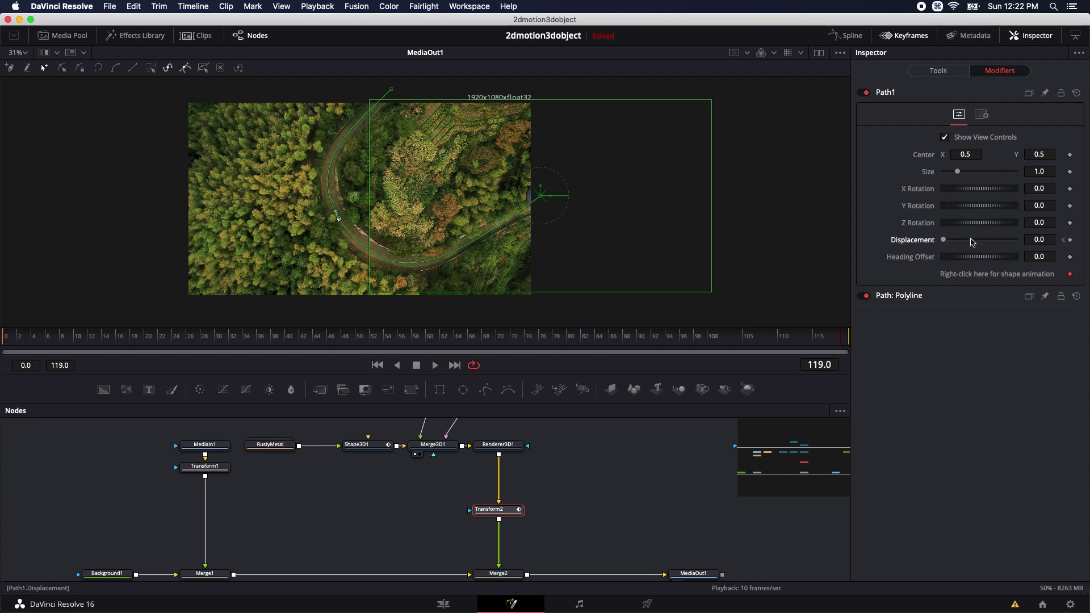
left_click_drag(944, 242, 1035, 243)
Switch to the Edit page and play Timeline 1 from its start to preview the sphere's motion along the road
left_click(452, 604)
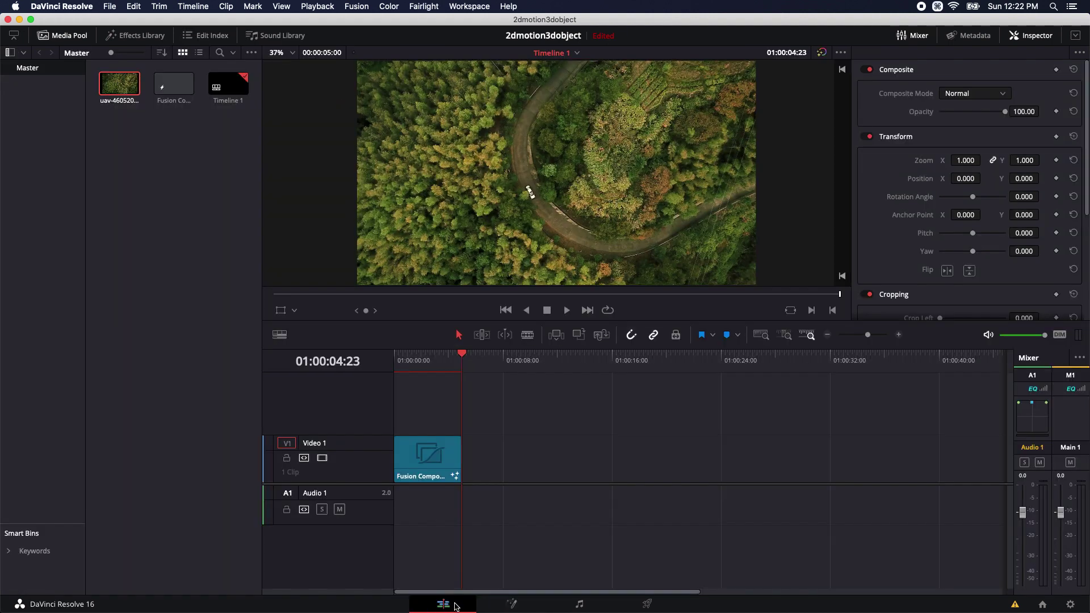
left_click(463, 353)
key("Home")
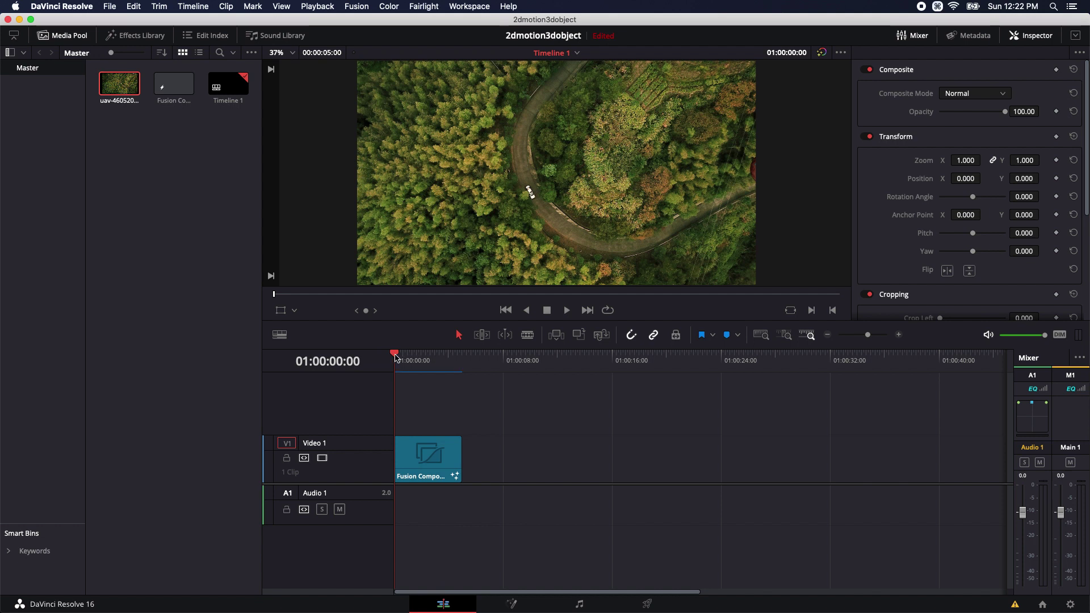
key("Right")
key("Left")
key("space")
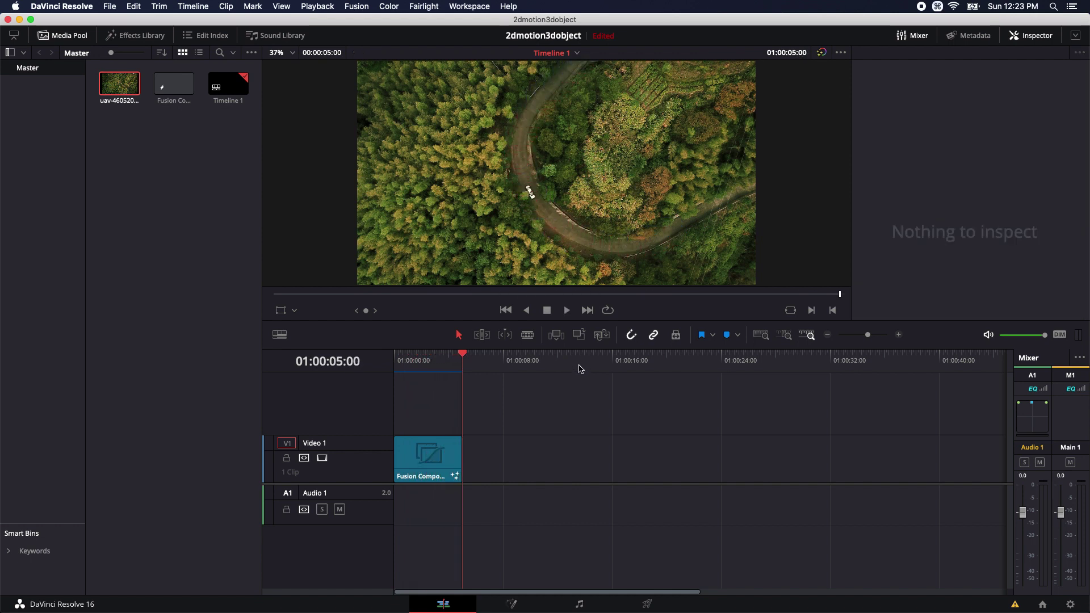
Turn on looped playback and replay the timeline, stopping at 01:00:02:06 with the sphere on the road bend
left_click(608, 310)
key("space")
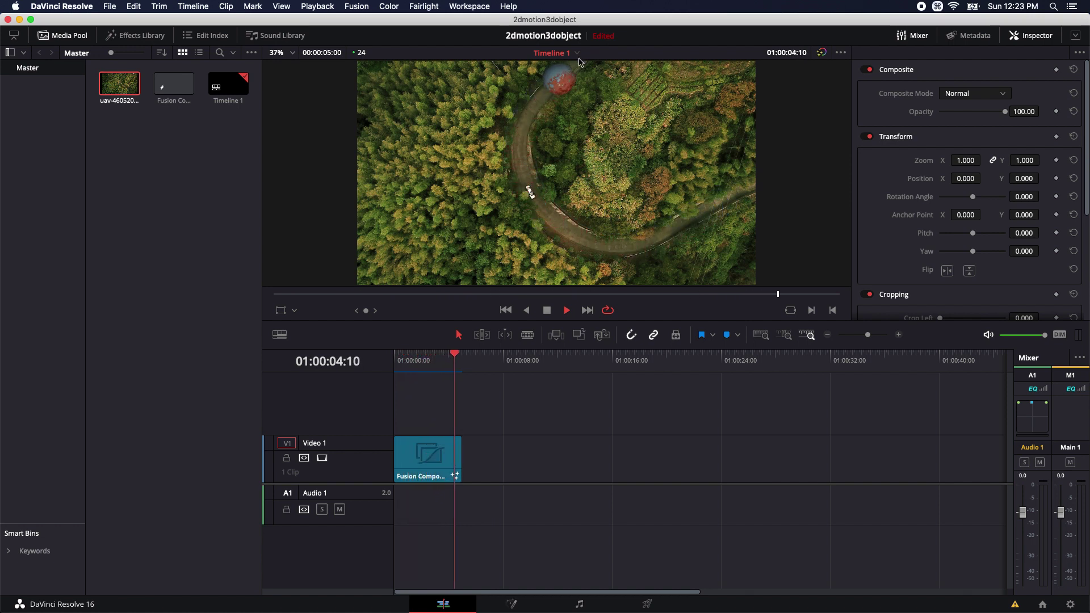
key("space")
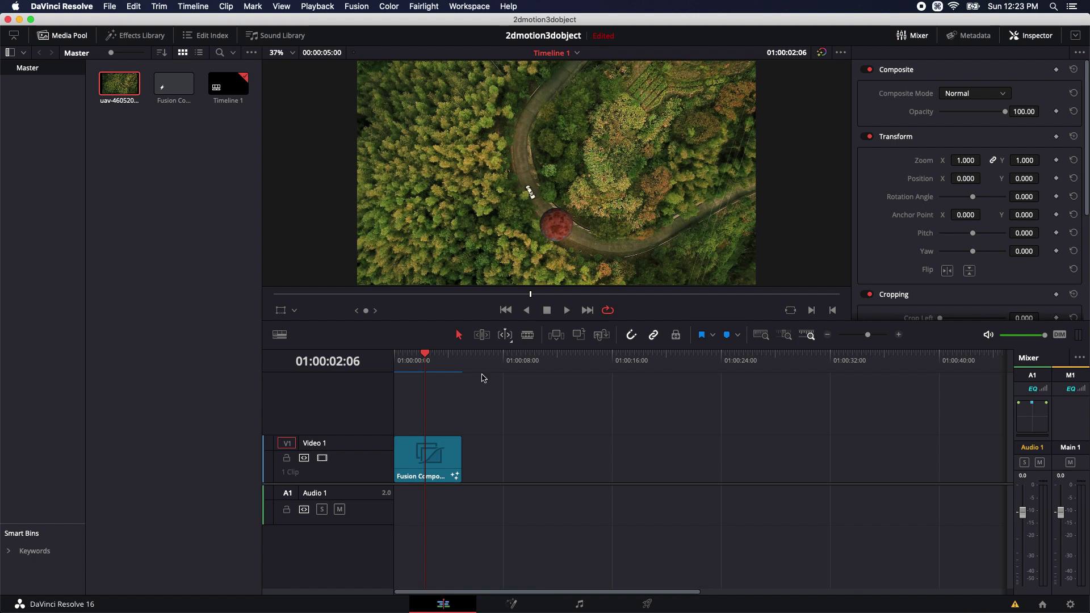
Return to the Fusion page and review the node graph around Merge3D1 and its two lights
left_click(511, 604)
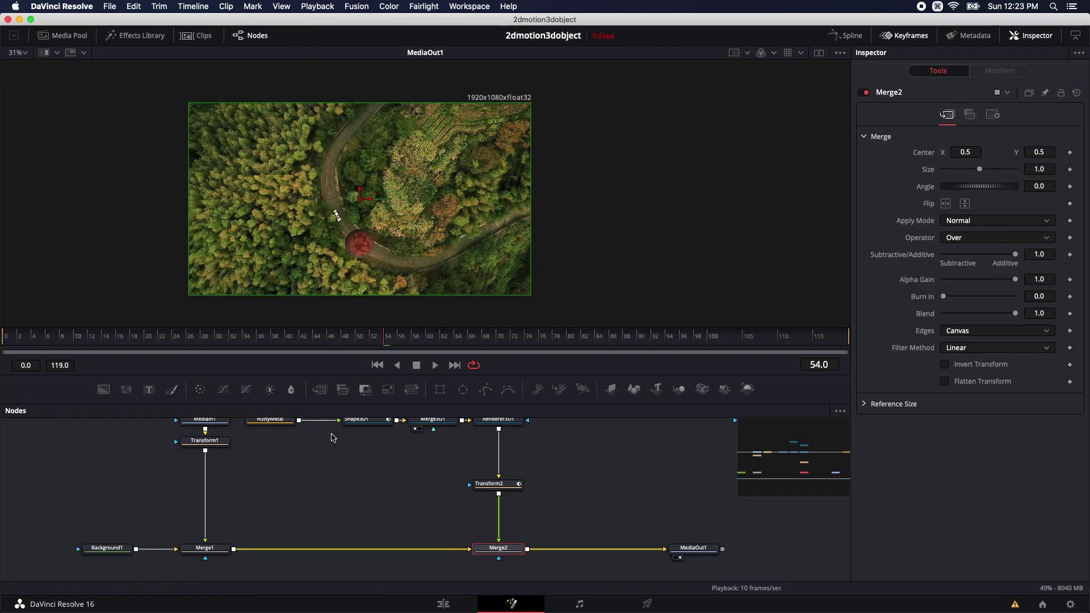
scroll(412, 494, "up", 3)
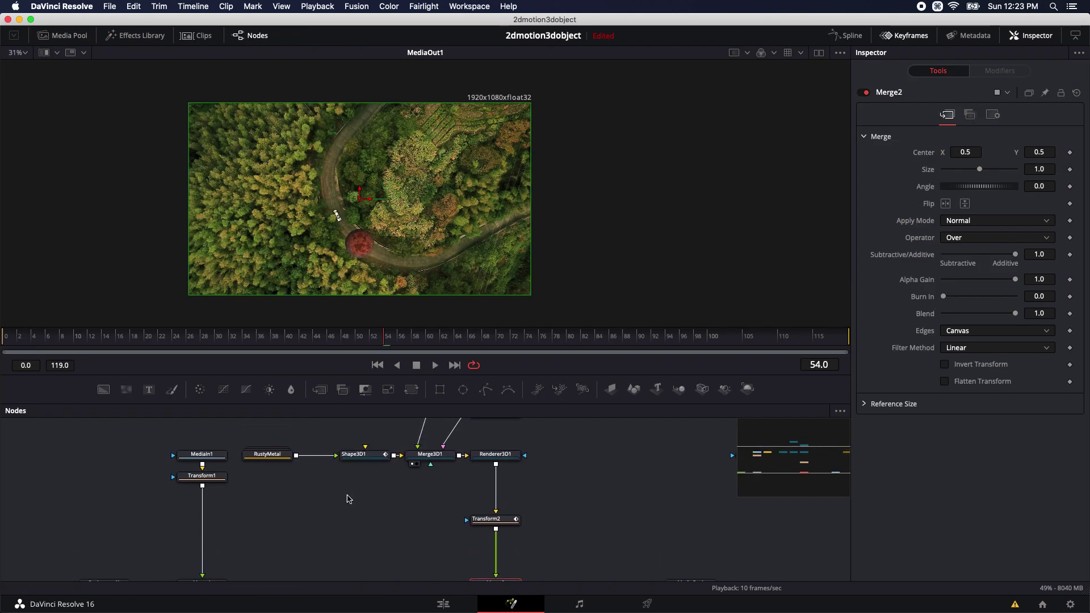
scroll(349, 446, "up", 3)
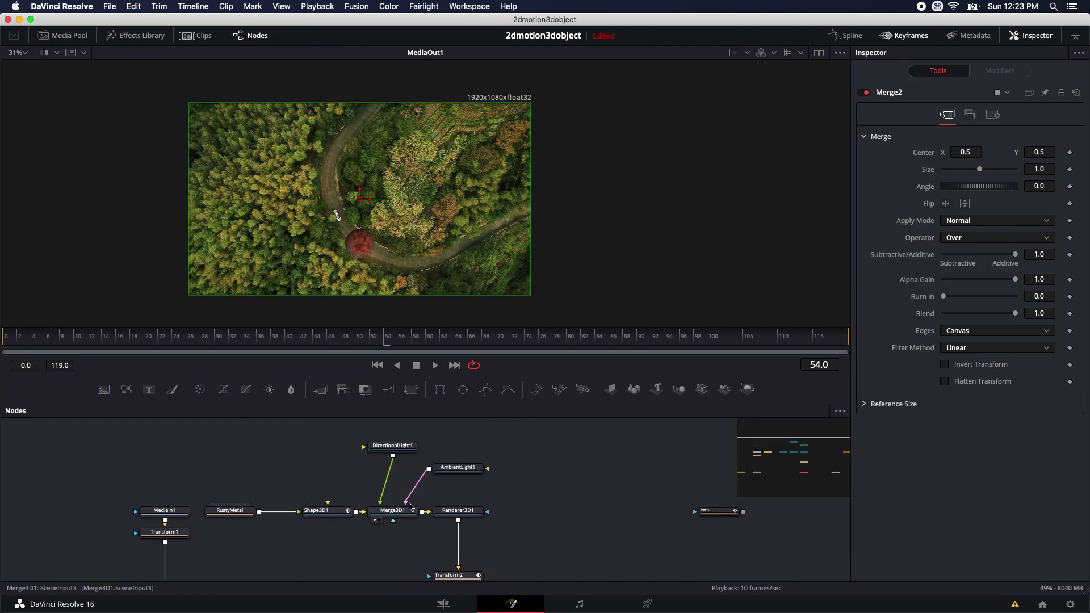